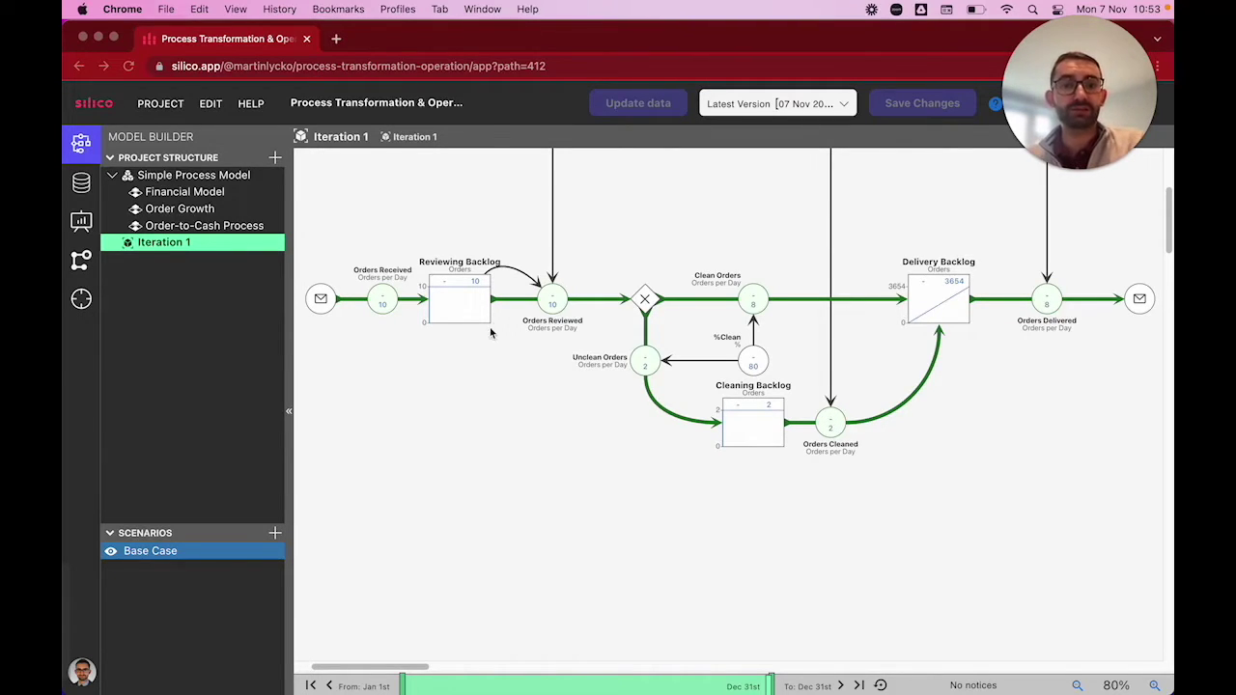
Step: Review the Order Growth model's 25% annual growth rate, then open the Order-to-Cash Process diagram
scroll(494, 327, "up", 2)
scroll(493, 326, "up", 2)
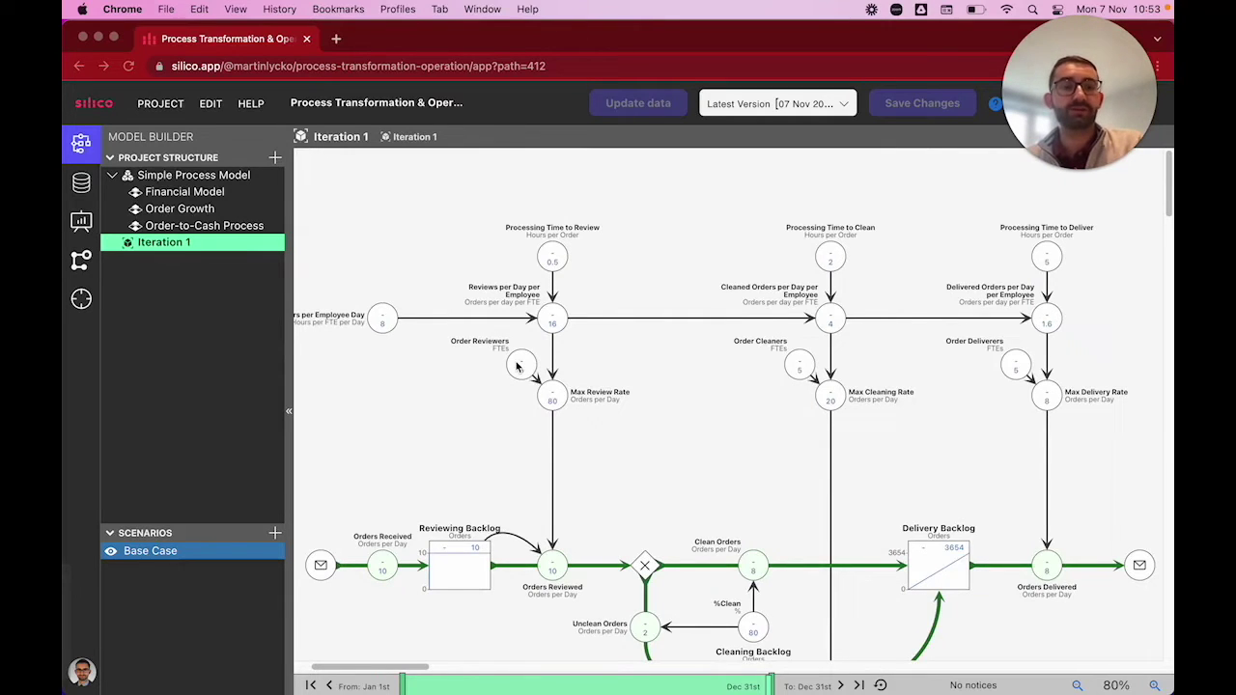
scroll(517, 367, "down", 2)
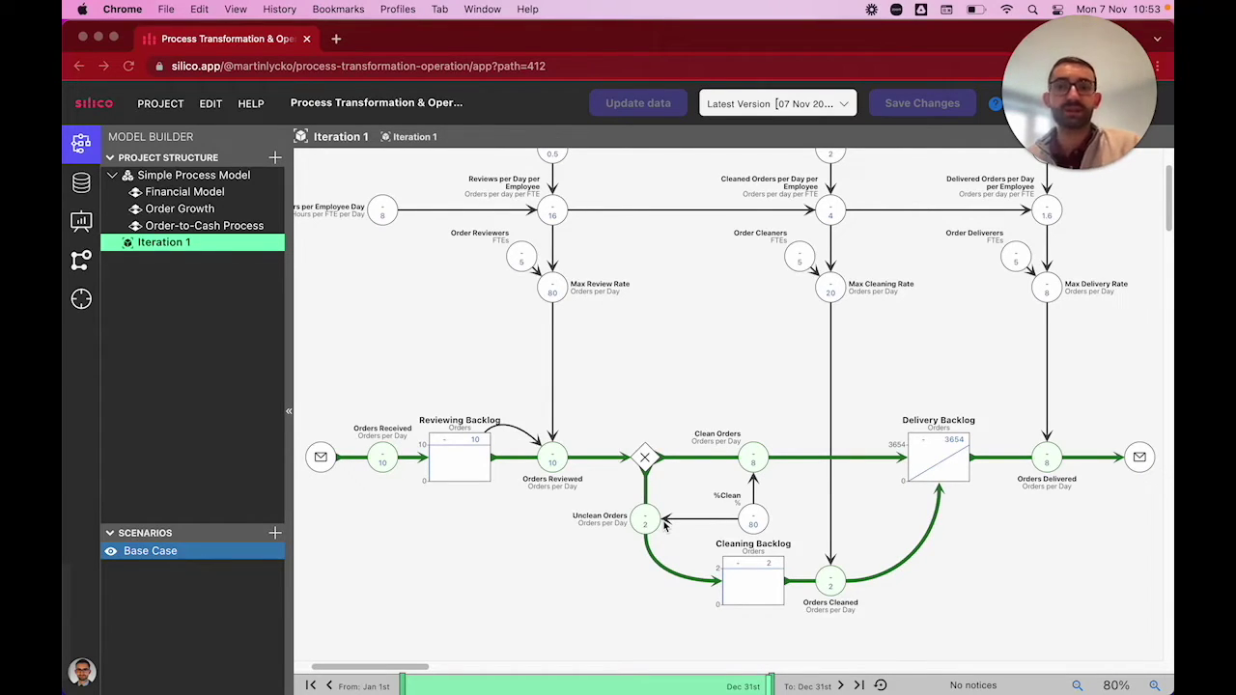
left_click(212, 216)
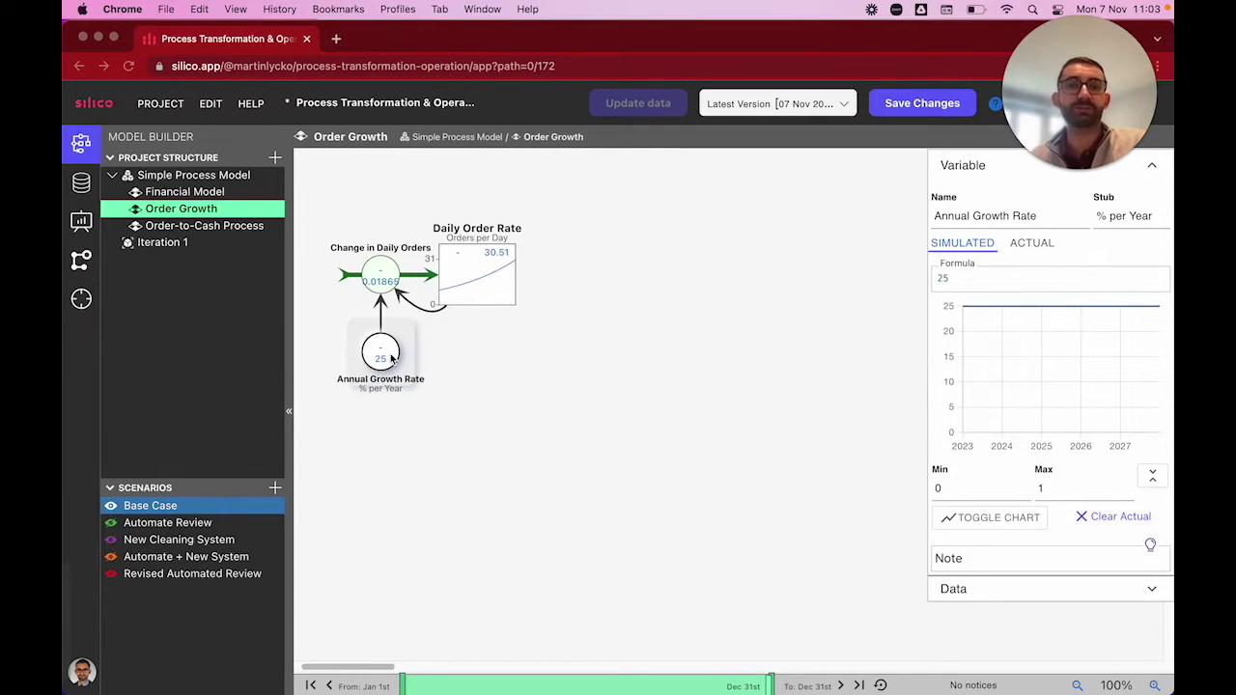
left_click(211, 228)
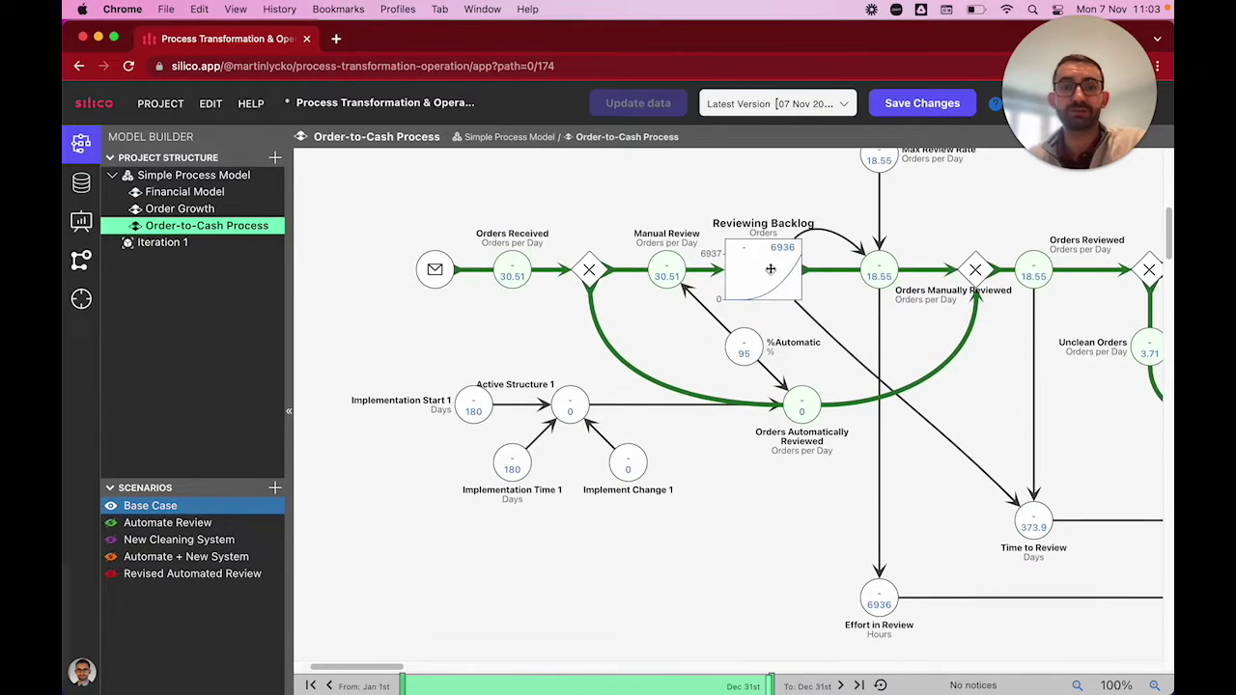
Step: Inspect the Reviewing Backlog stock's details in the Order-to-Cash Process diagram, then close them
left_click_drag(771, 270, 533, 269)
left_click(533, 269)
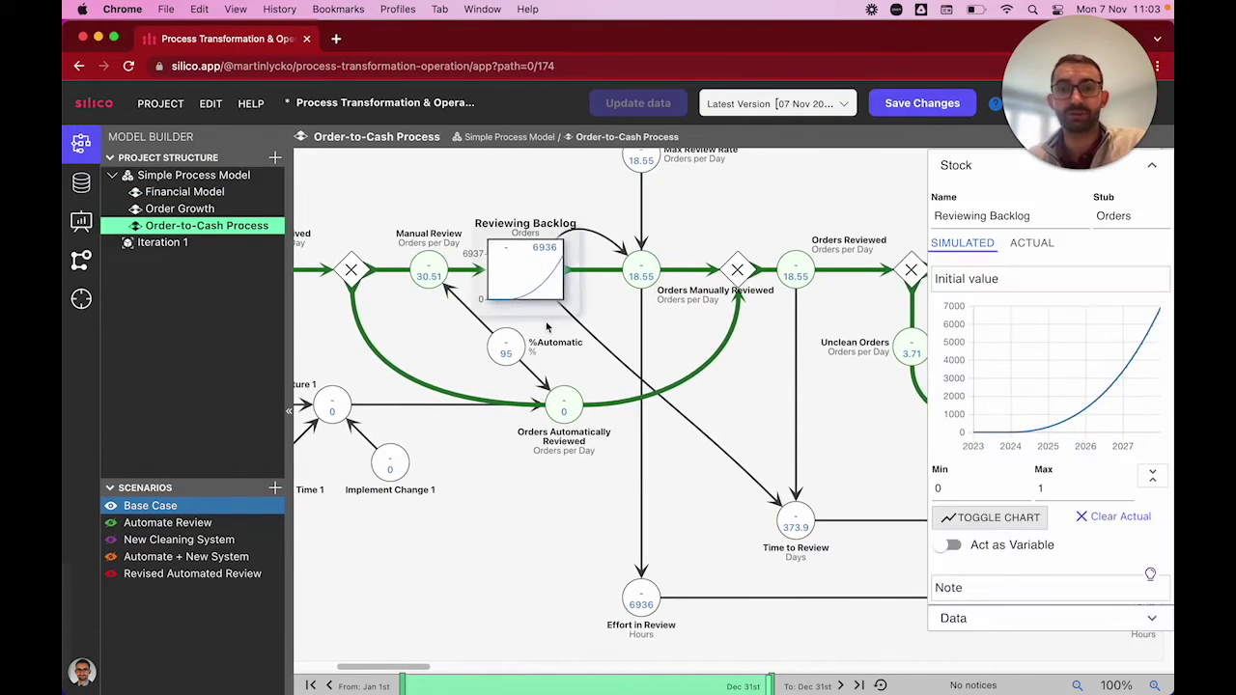
scroll(546, 329, "right", 10)
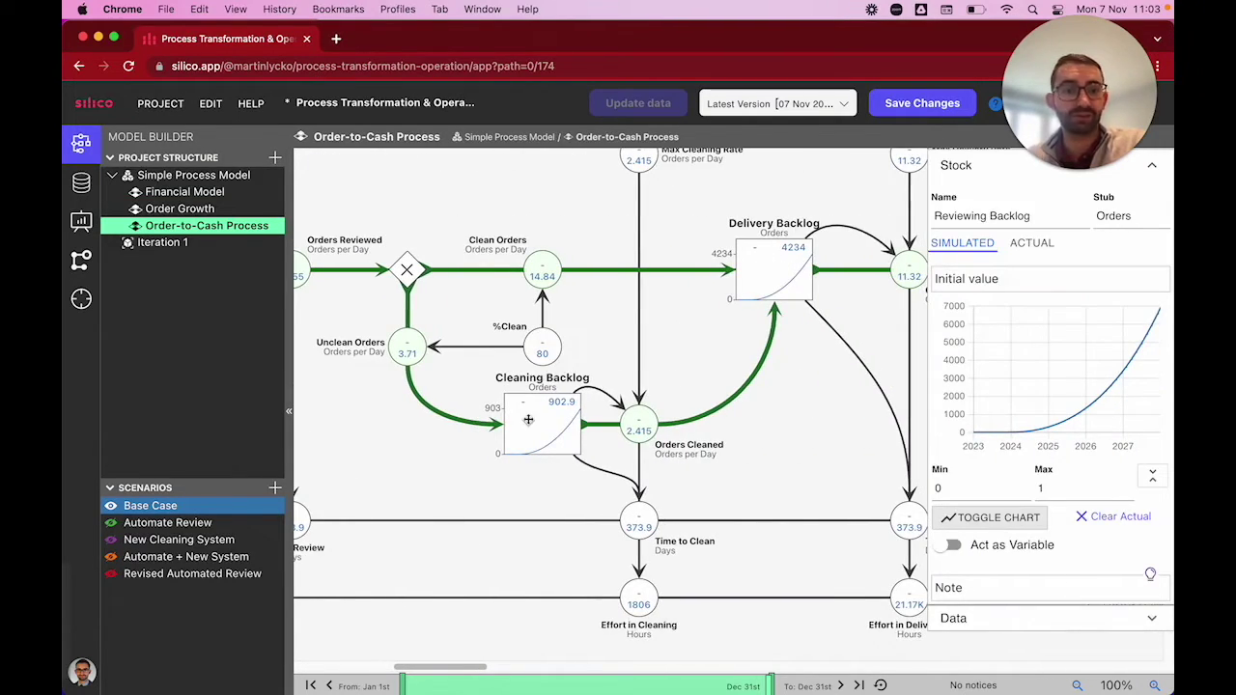
scroll(528, 419, "left", 10)
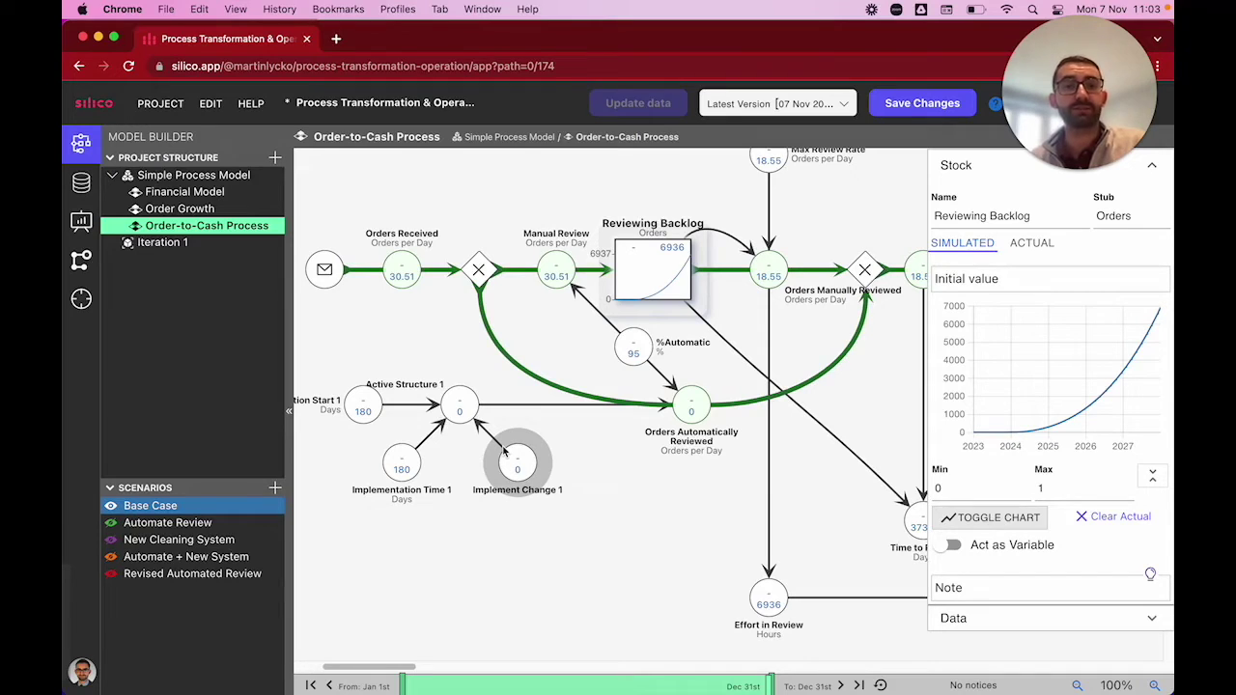
scroll(503, 451, "up", 1)
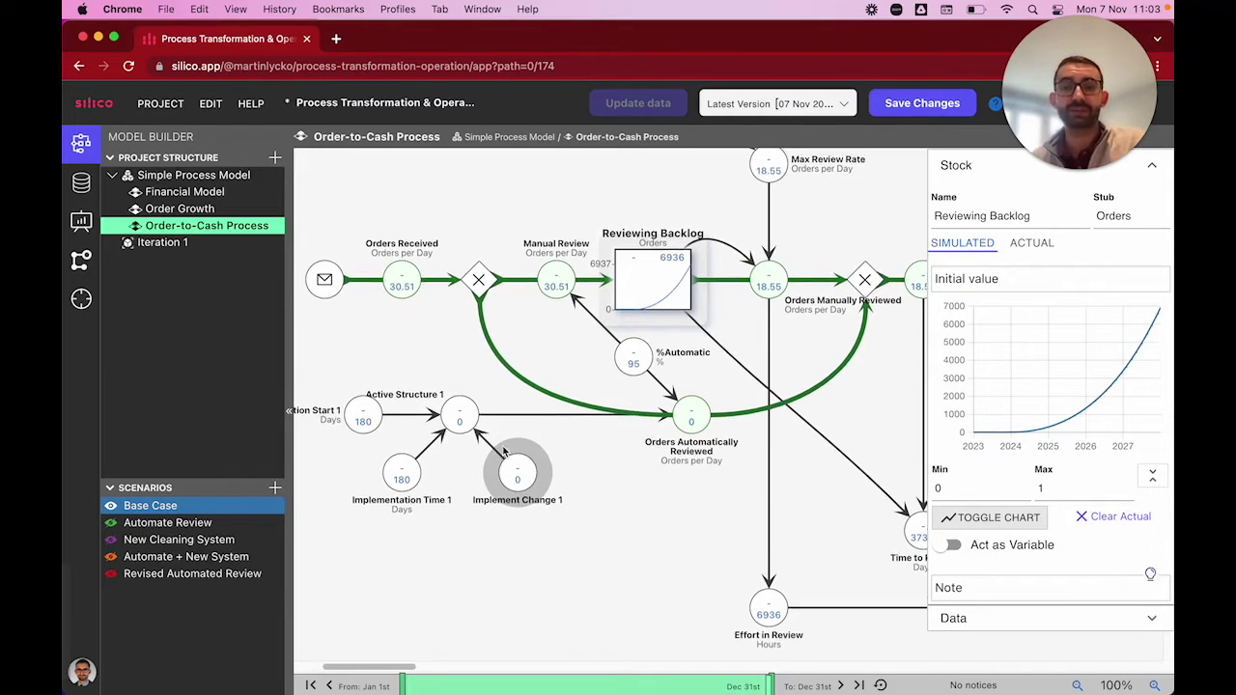
left_click(630, 532)
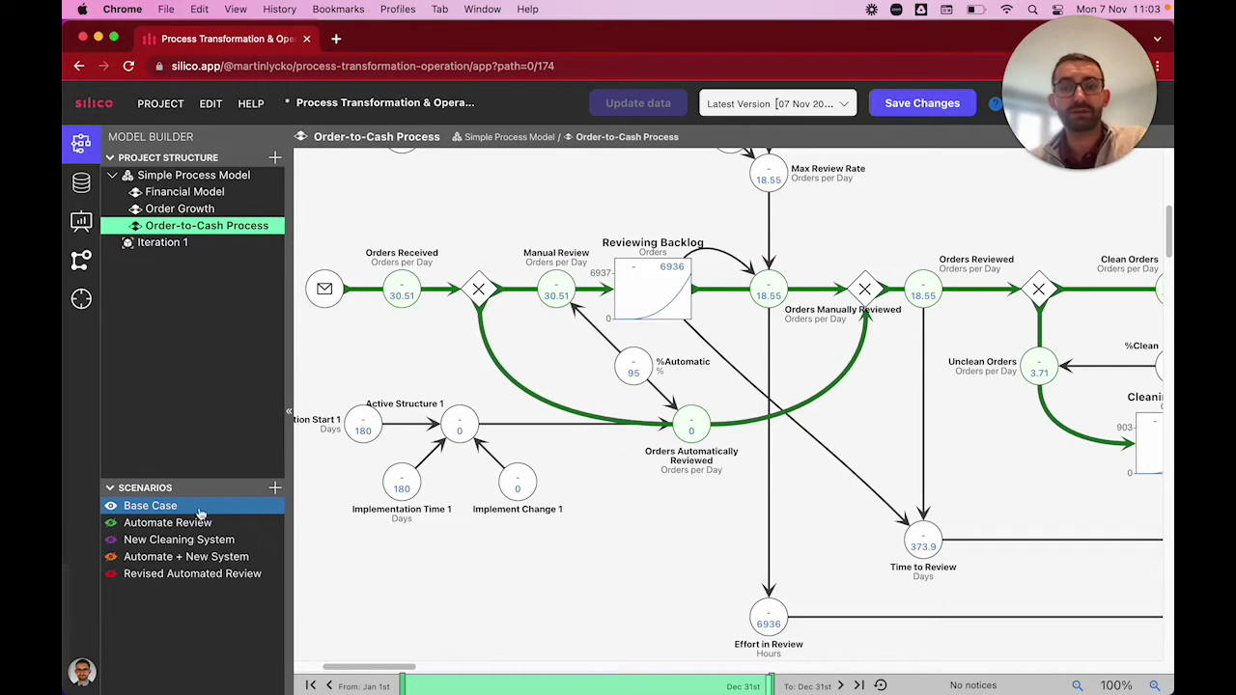
Step: View the process model under the Automate Review scenario
left_click(166, 525)
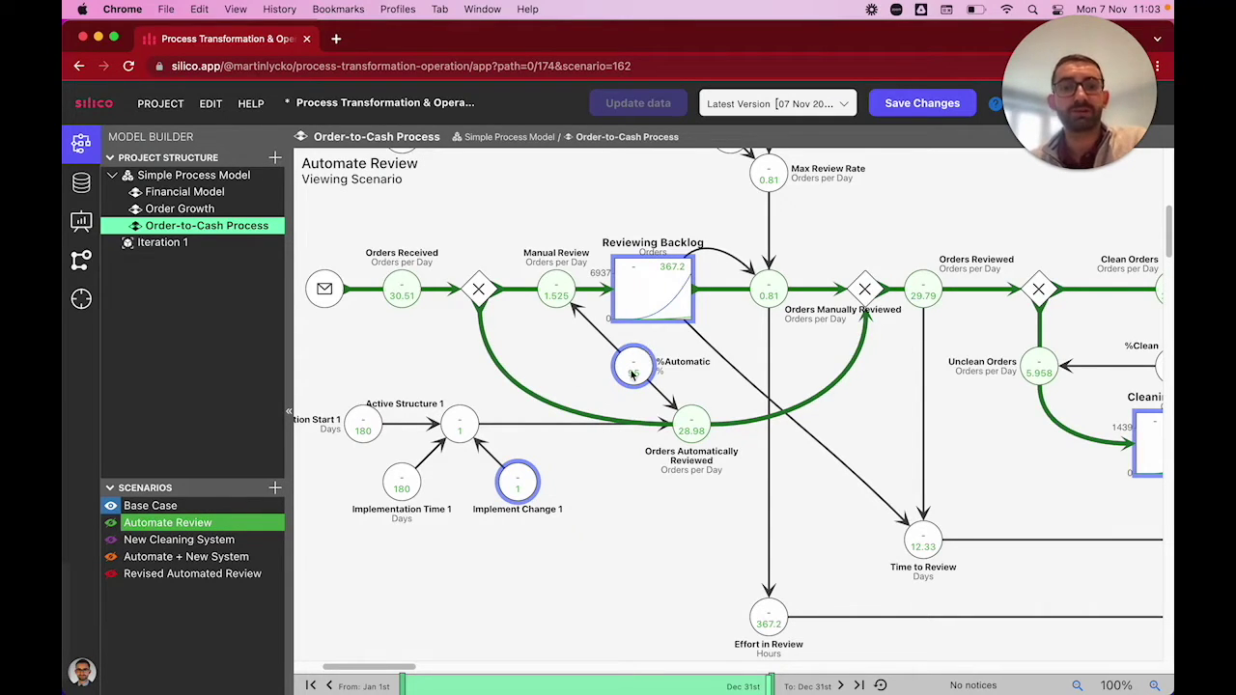
scroll(702, 434, "up", 3)
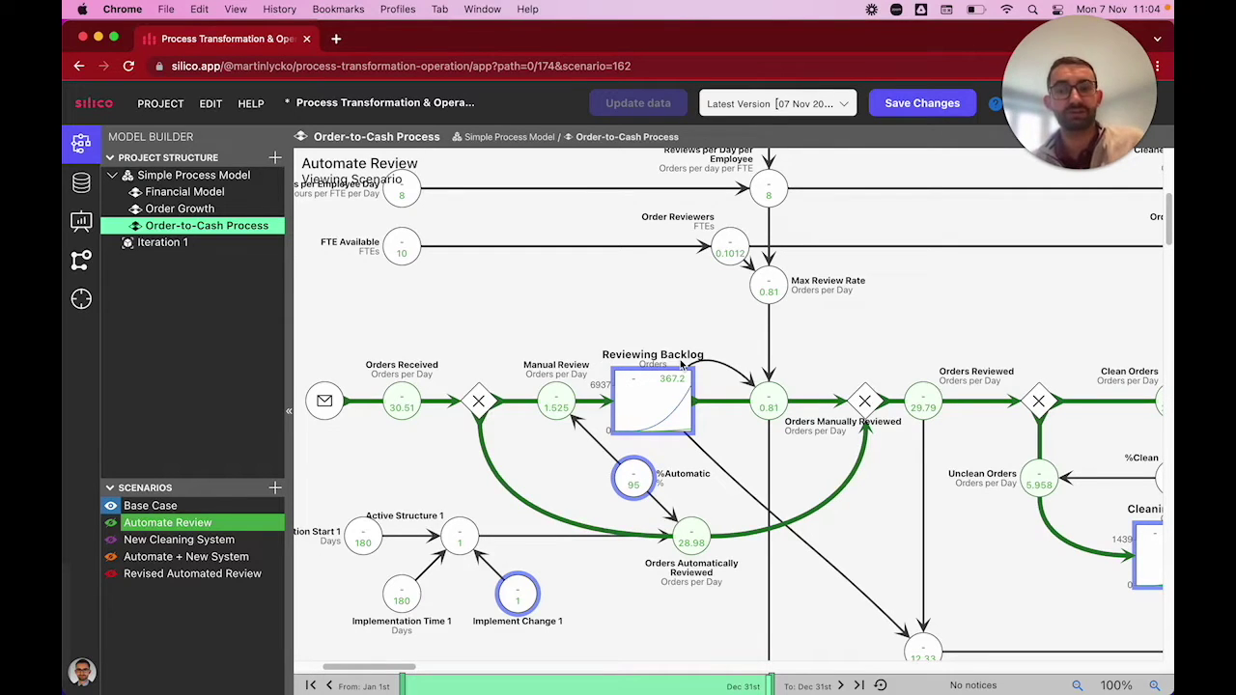
scroll(681, 359, "right", 5)
scroll(681, 359, "up", 5)
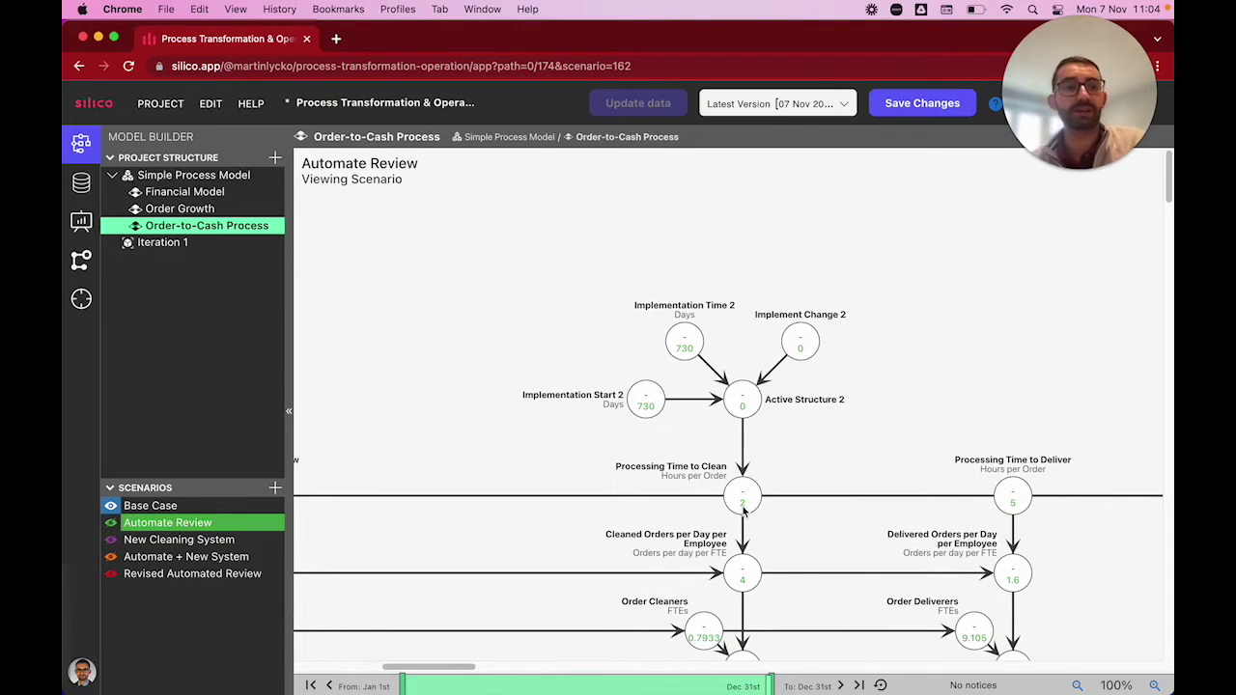
Step: Check the New Cleaning System and Automate + New System scenarios, then open the Process Analysis dashboard
left_click(186, 540)
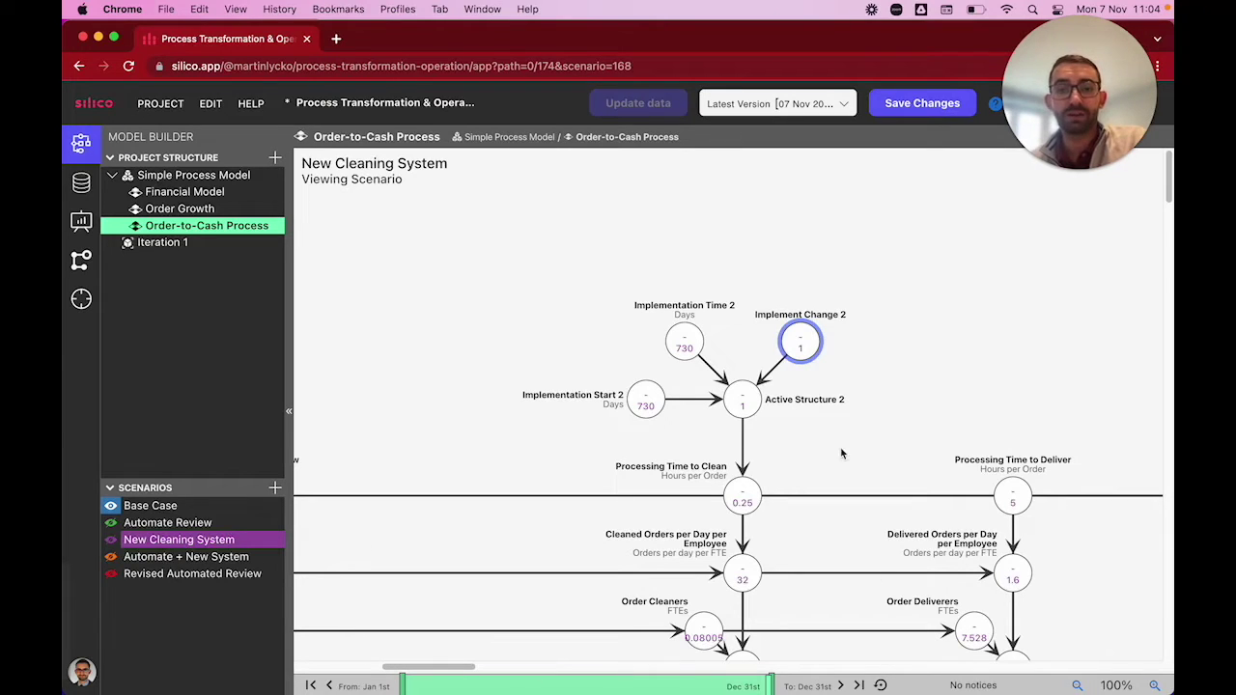
left_click(159, 557)
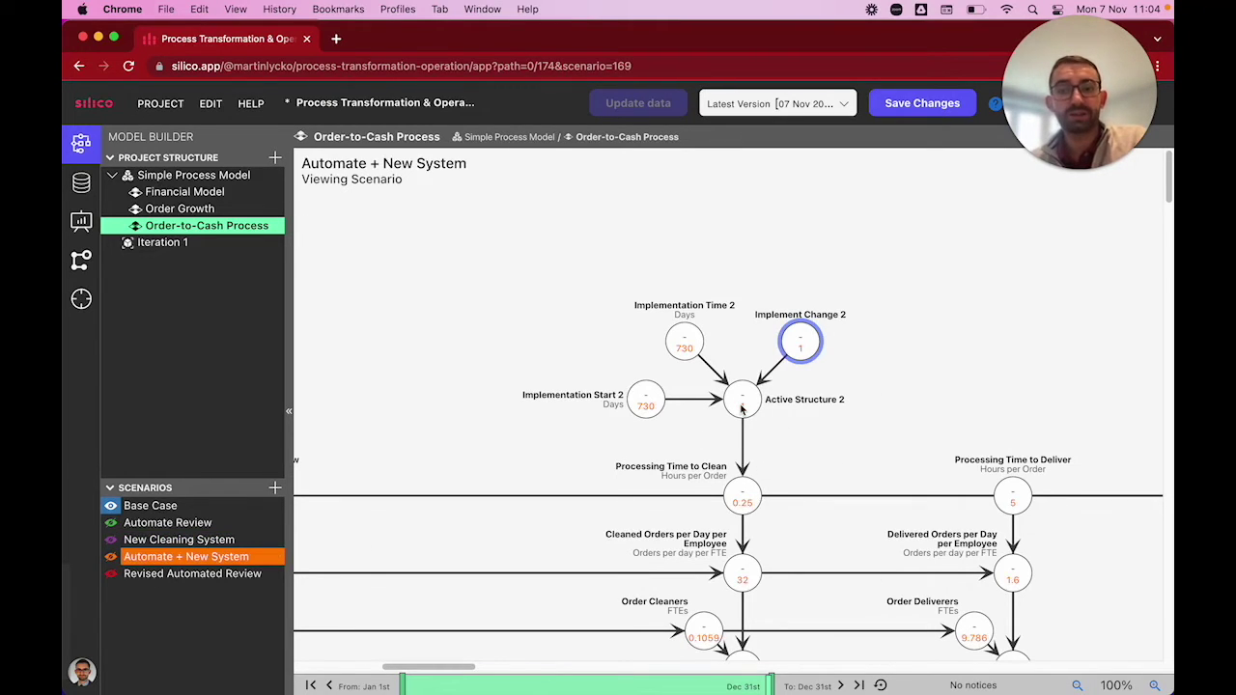
scroll(742, 410, "down", 10)
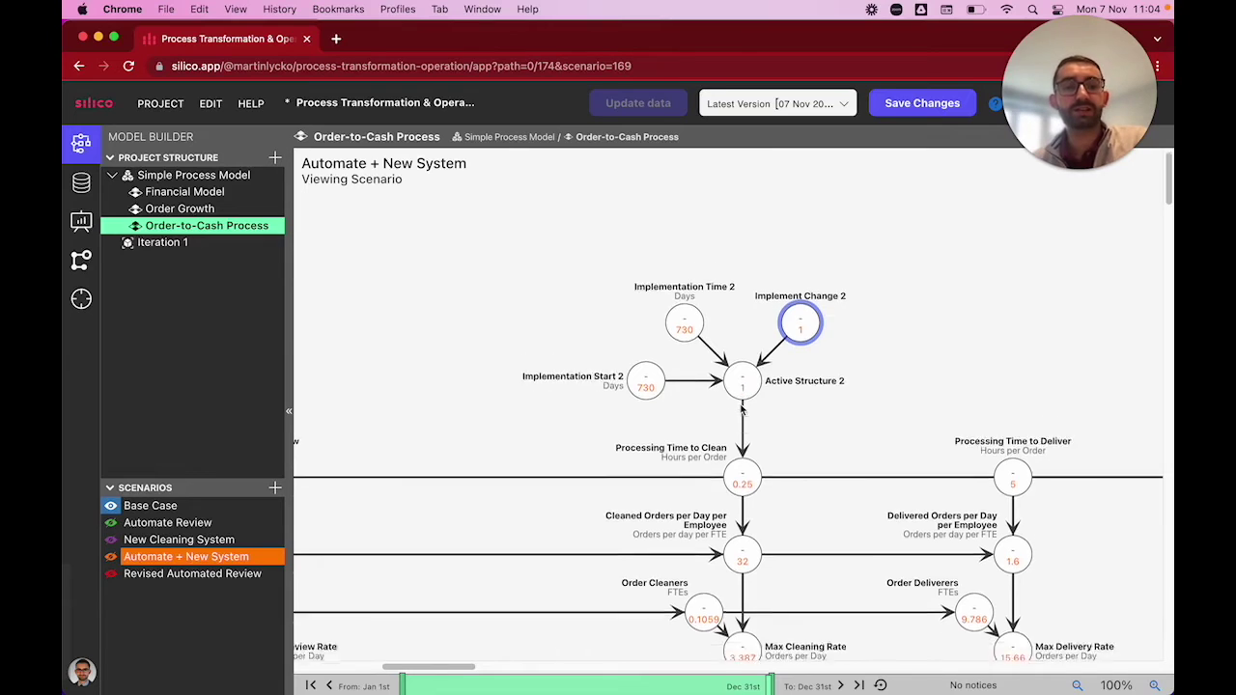
scroll(742, 410, "left", 5)
scroll(742, 410, "up", 3)
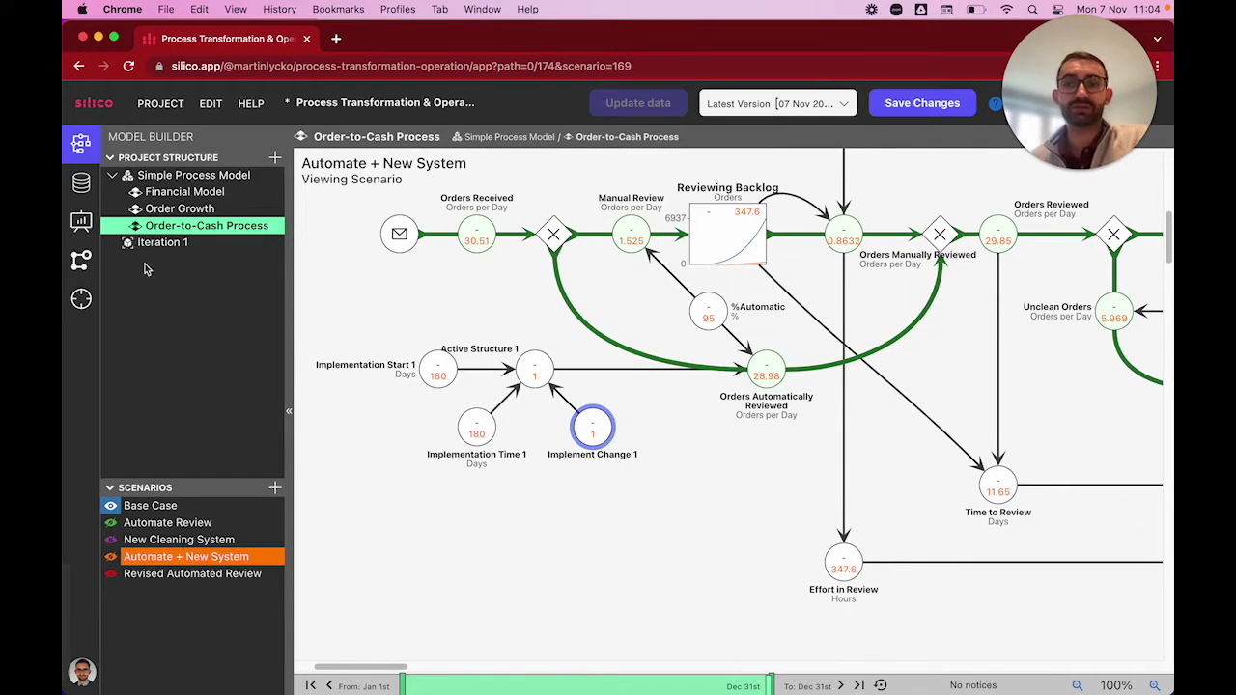
left_click(81, 221)
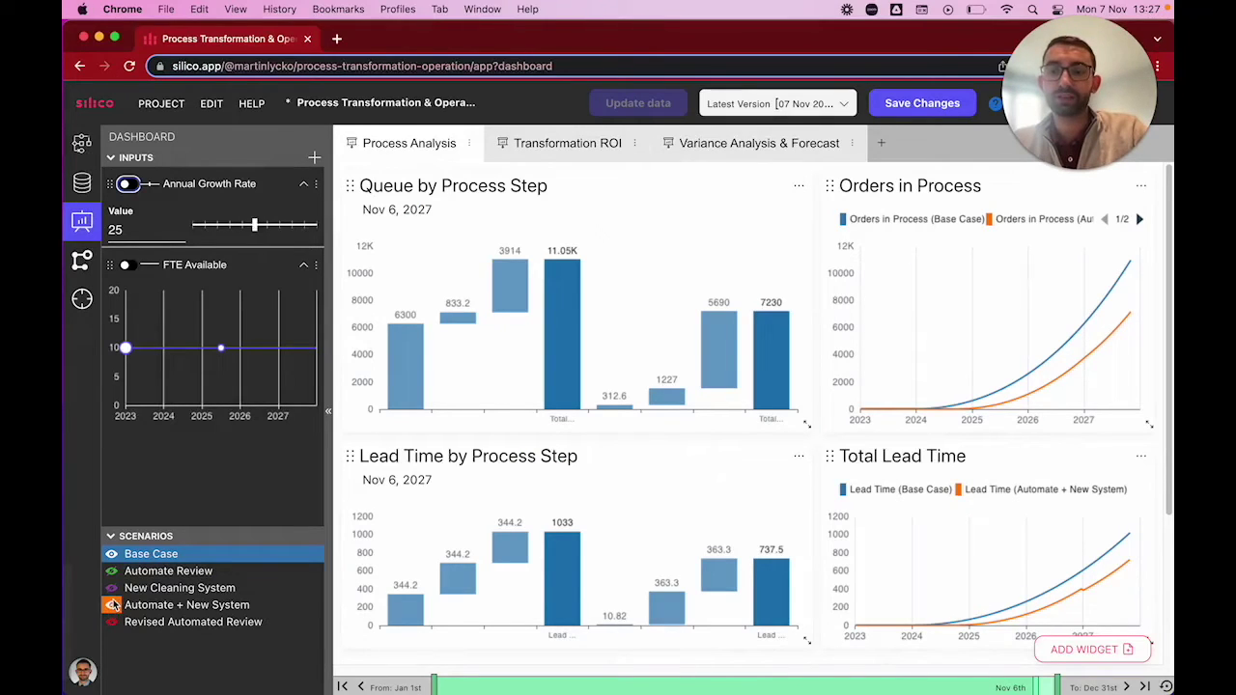
left_click(112, 608)
Step: Hide Automate + New System and test Annual Growth Rate at 0, then restore it to 25
left_click(112, 606)
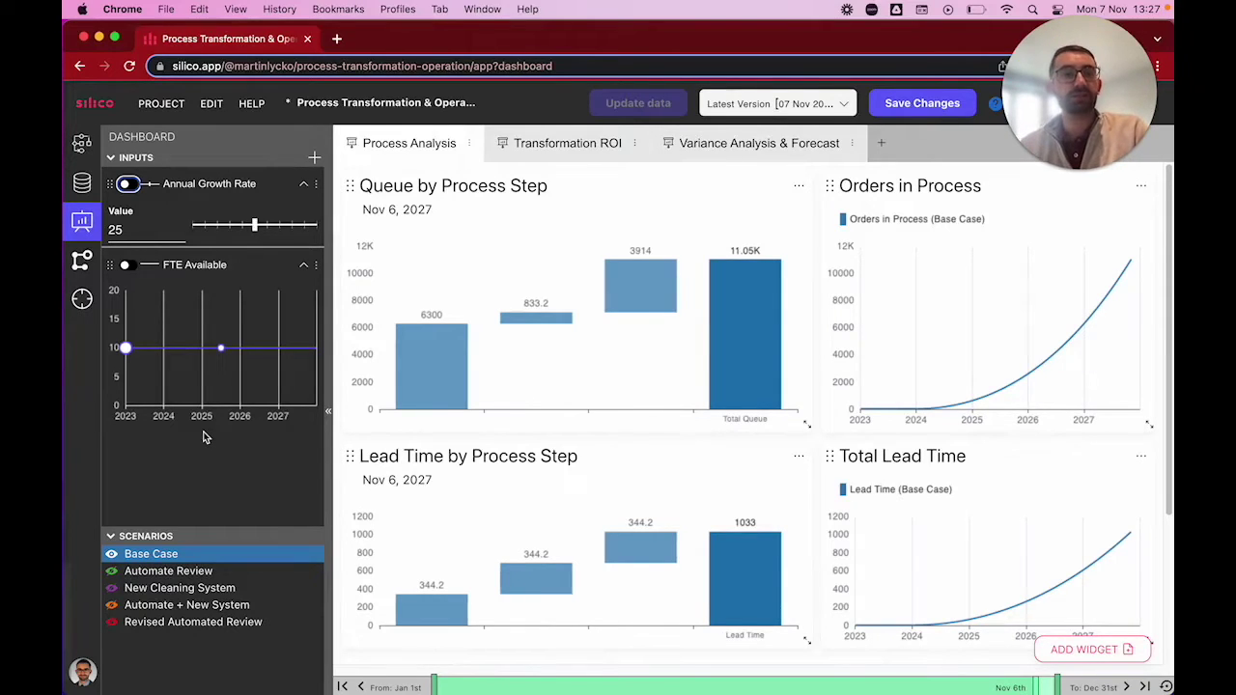
left_click(129, 185)
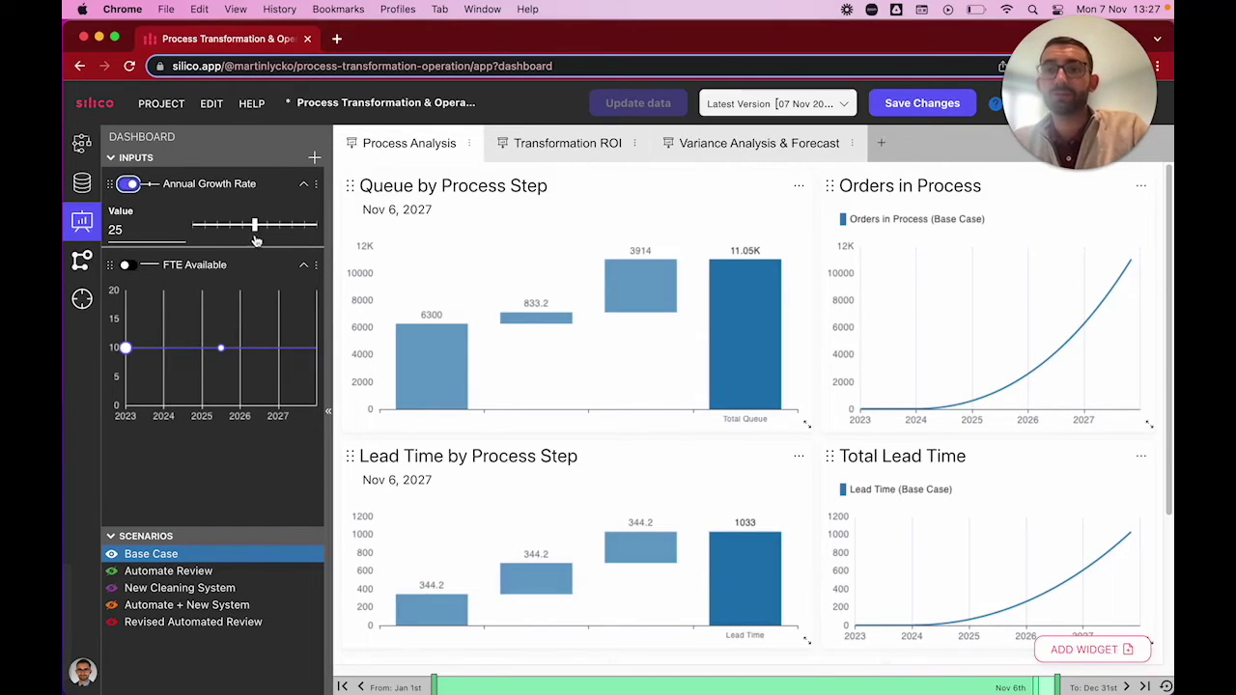
left_click_drag(255, 229, 173, 222)
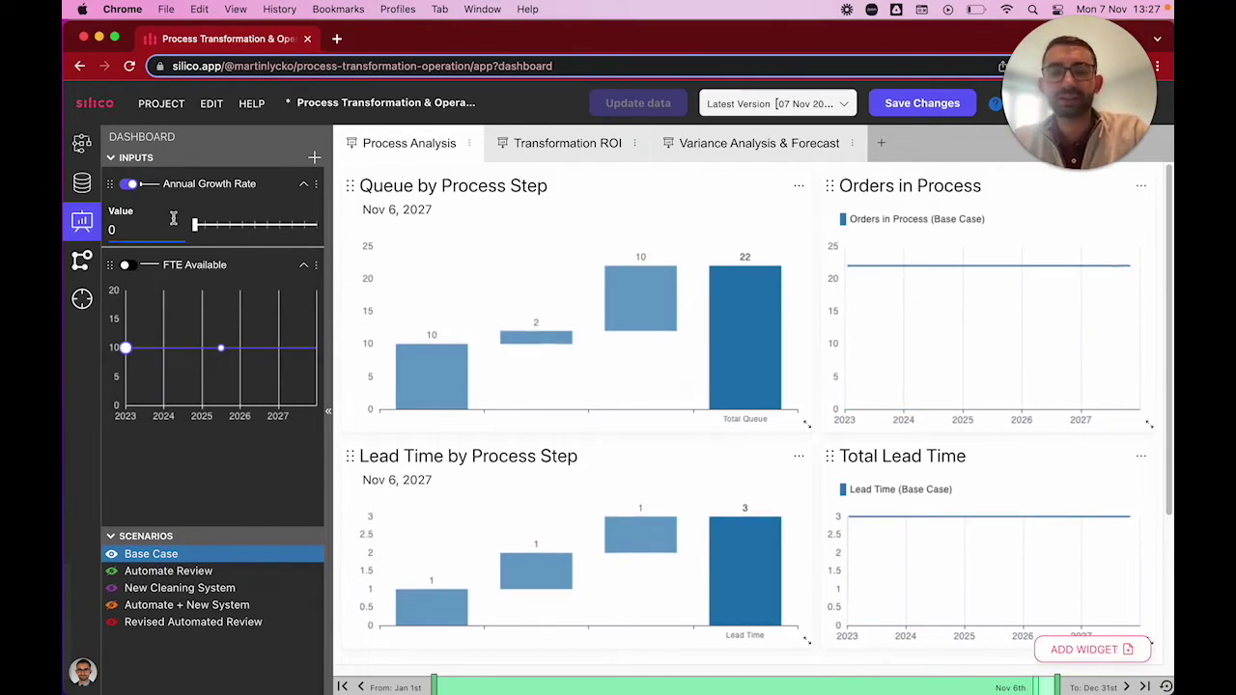
mouse_move(898, 312)
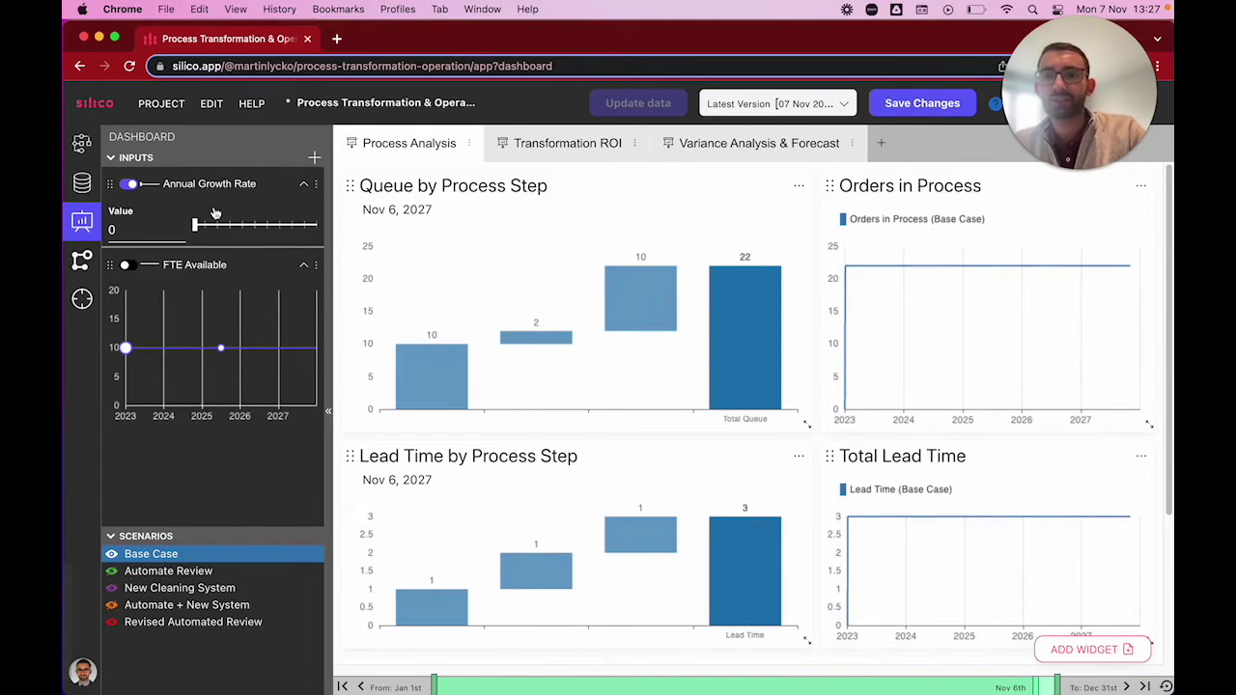
left_click_drag(196, 225, 257, 227)
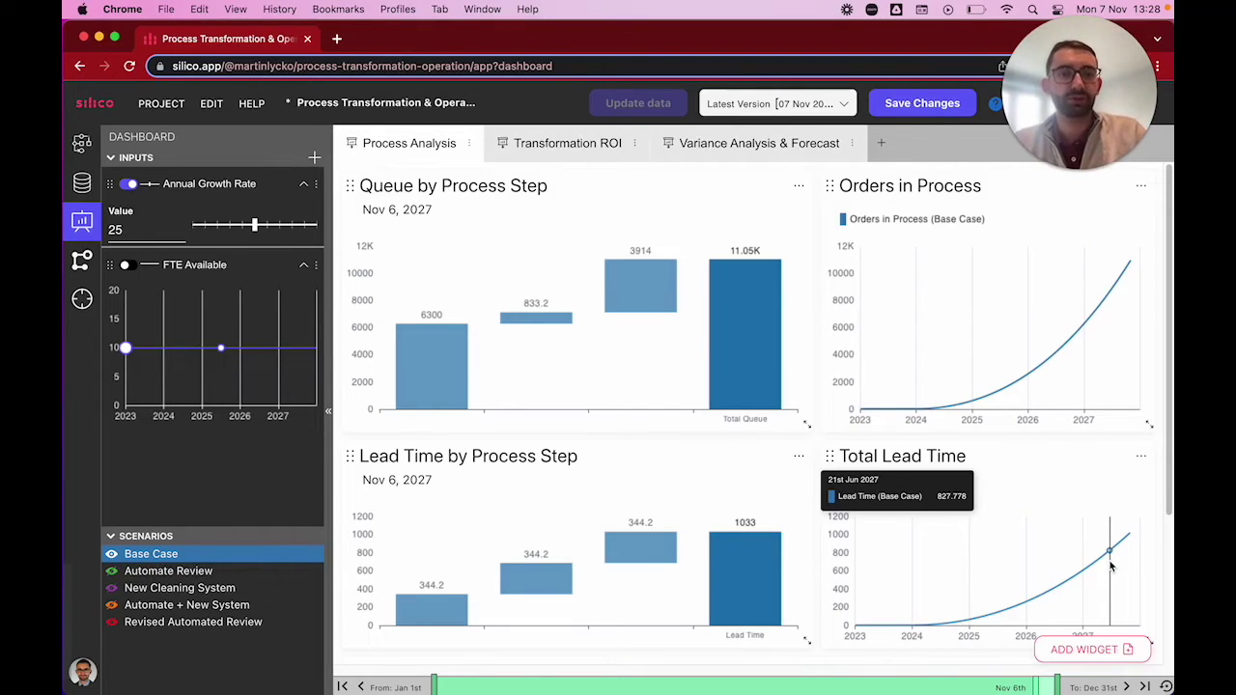
left_click(129, 265)
Step: Make FTE Available ramp from 10 to 20 staff by step 1825, then open Transformation ROI
left_click(316, 290)
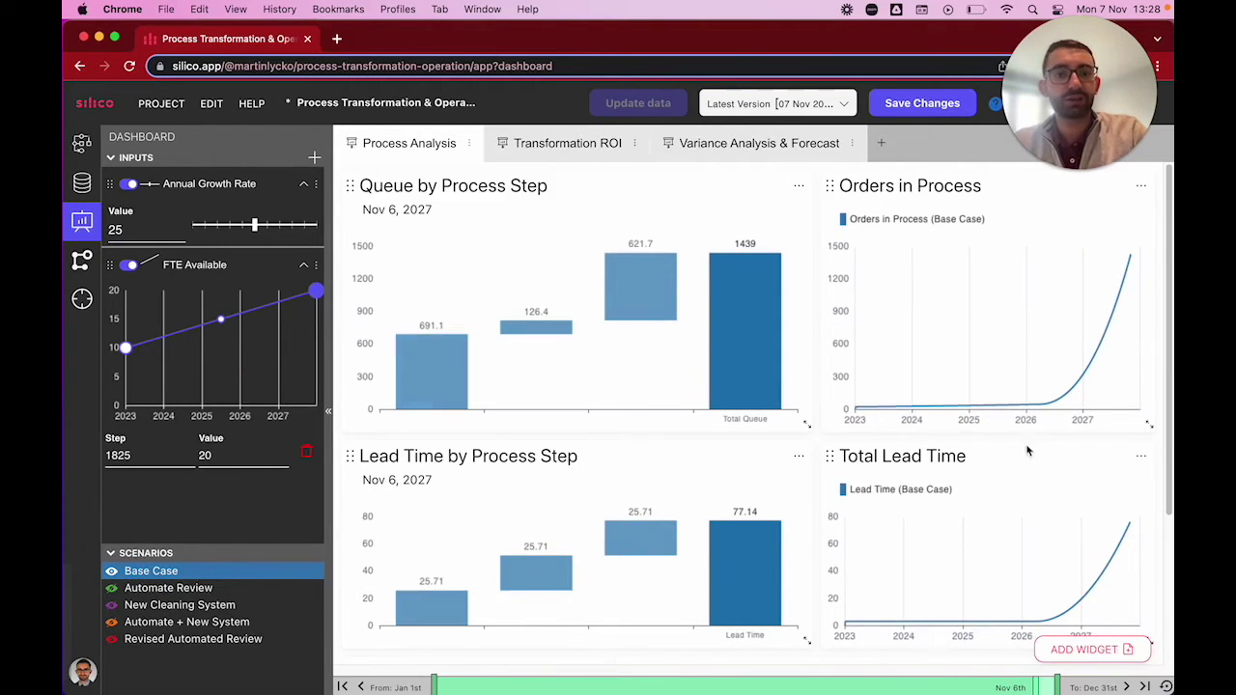
mouse_move(1055, 406)
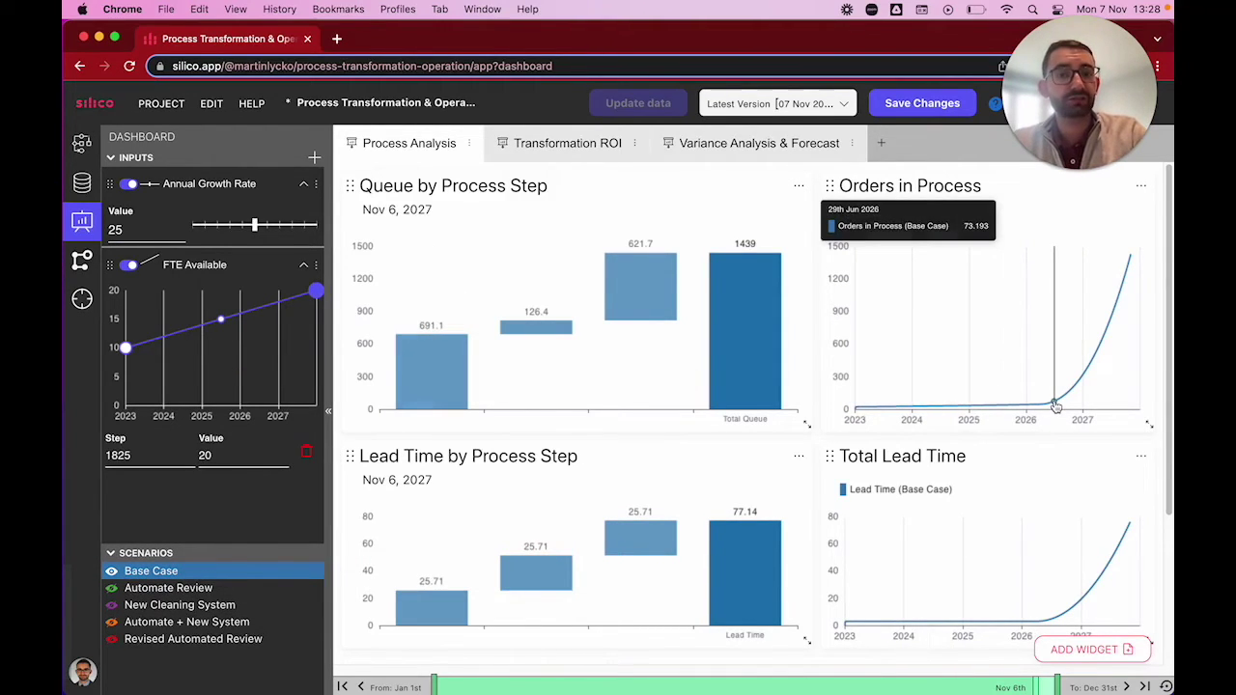
left_click(571, 145)
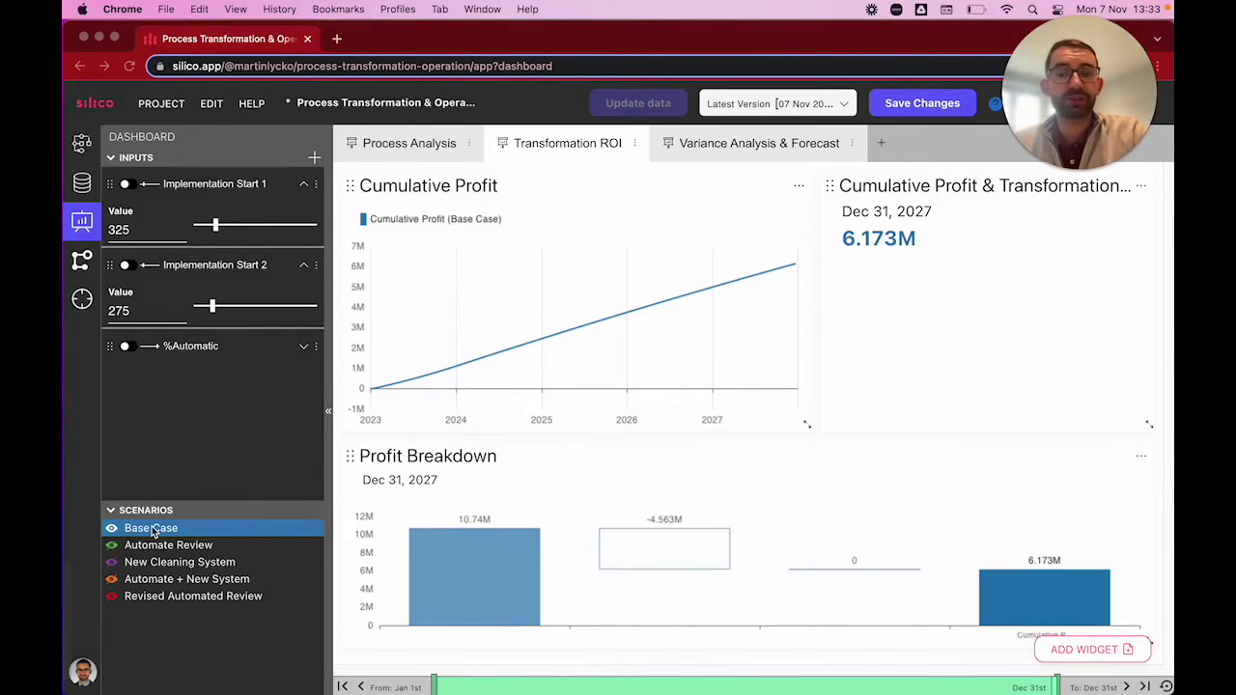
left_click(112, 545)
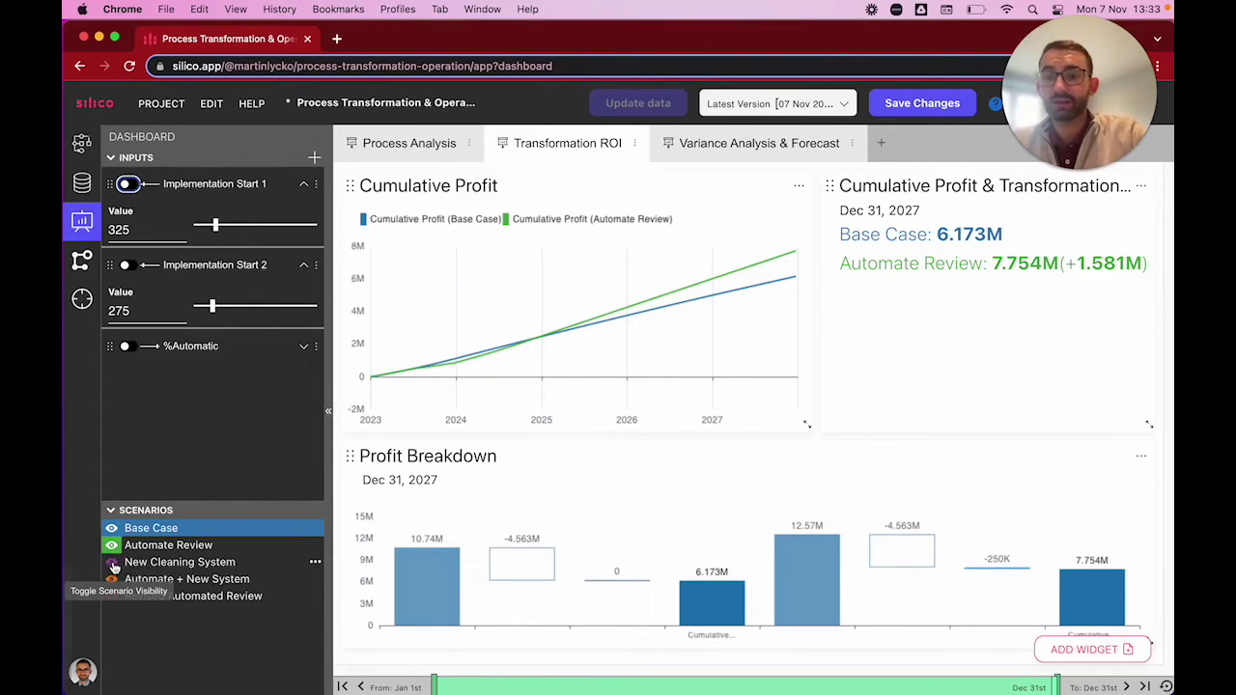
left_click(112, 565)
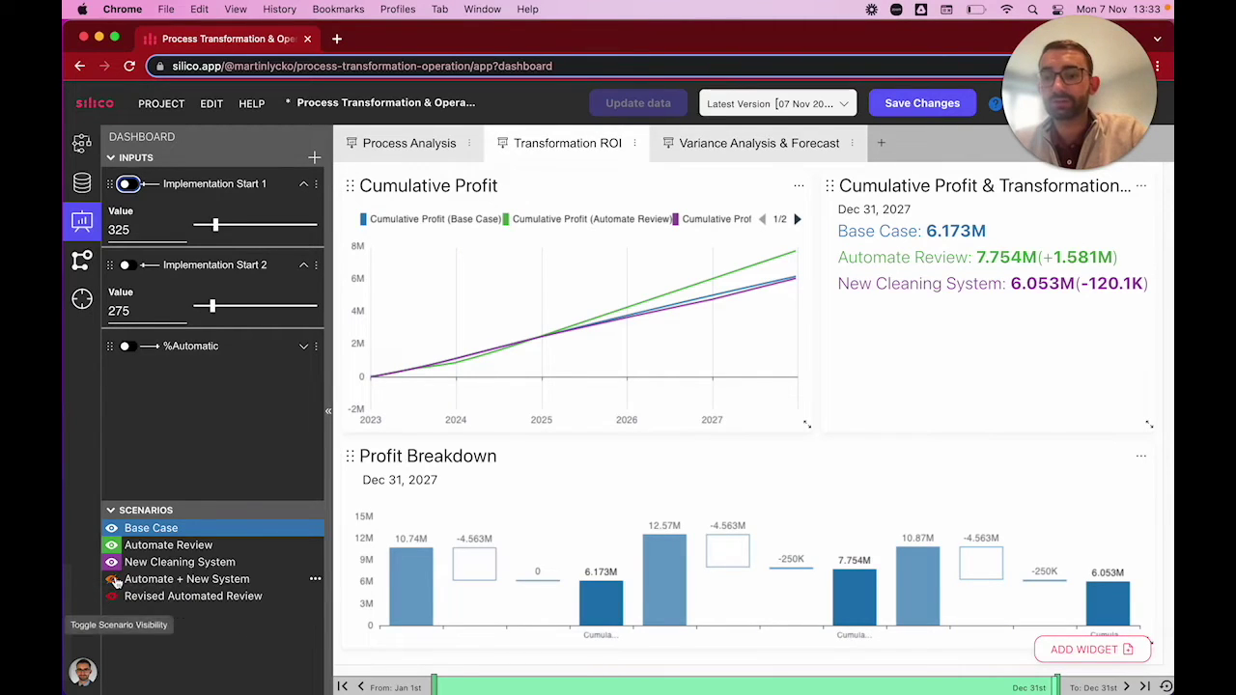
left_click(112, 580)
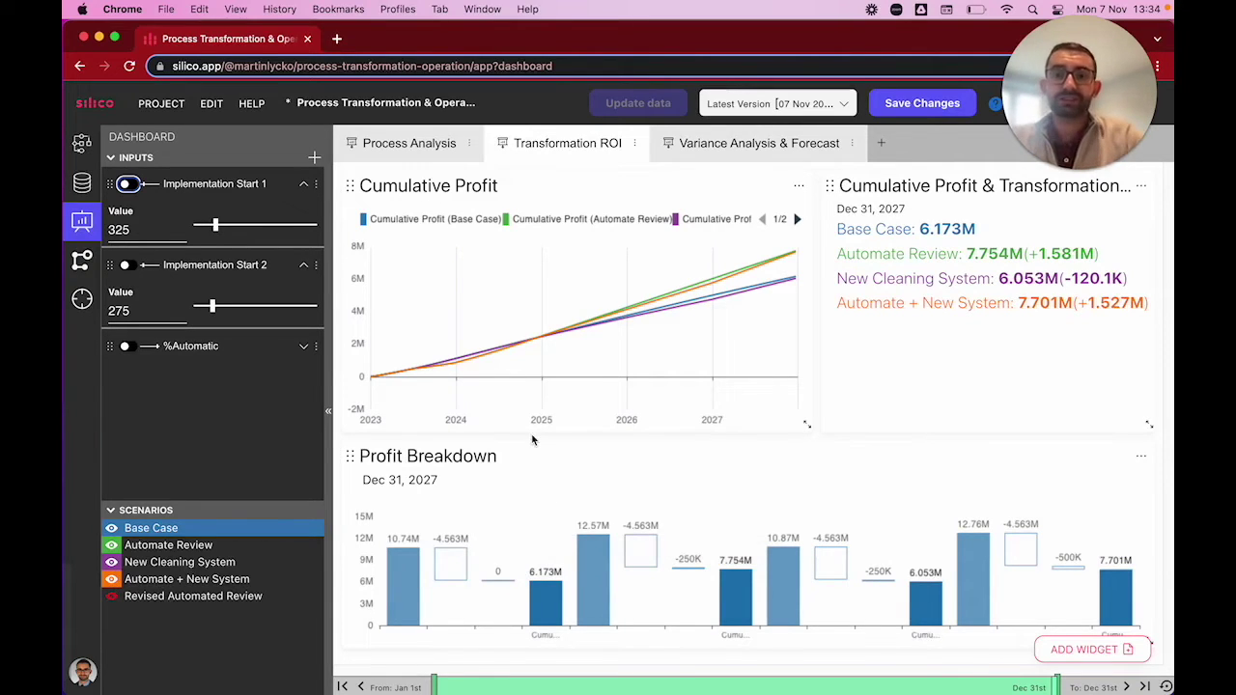
mouse_move(963, 229)
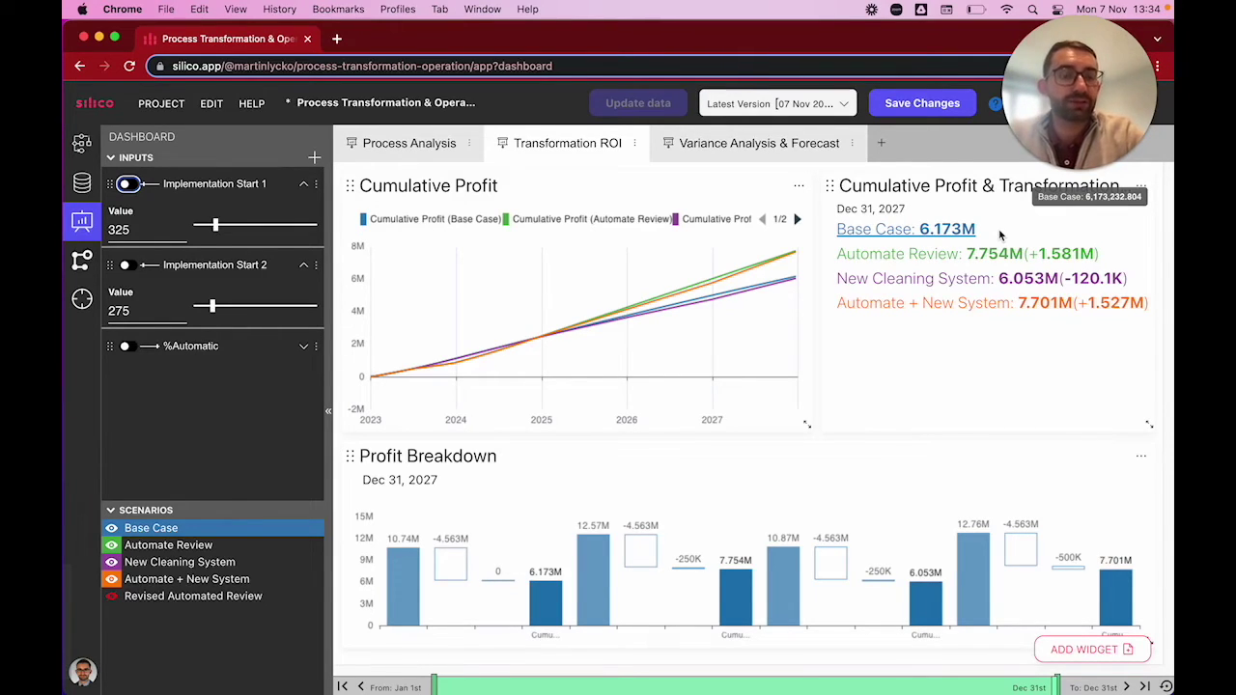
mouse_move(1099, 255)
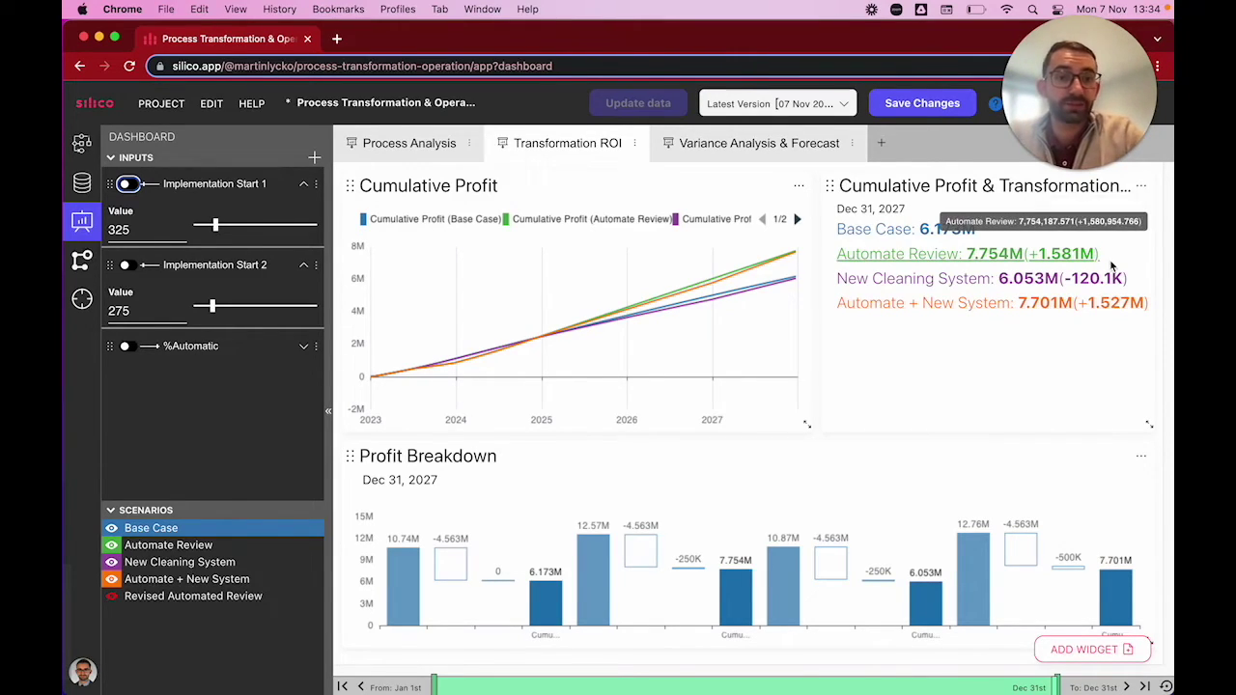
left_click_drag(1101, 255, 1024, 259)
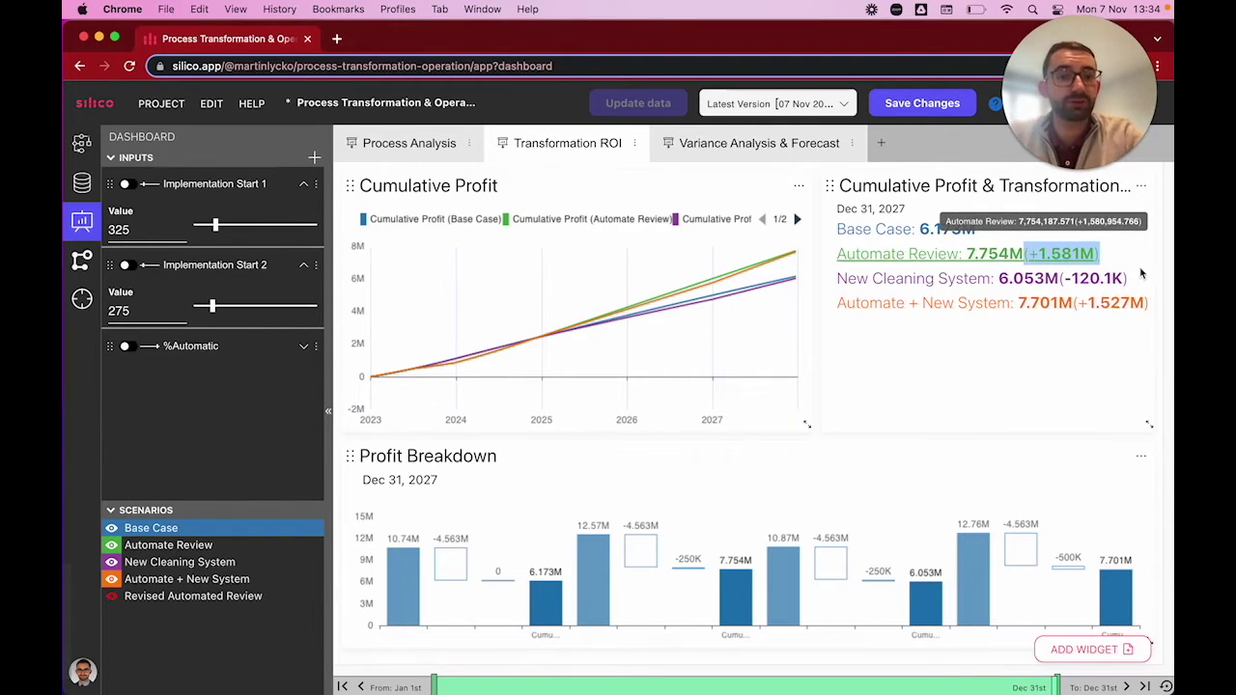
mouse_move(1144, 280)
left_click_drag(1144, 280, 1062, 281)
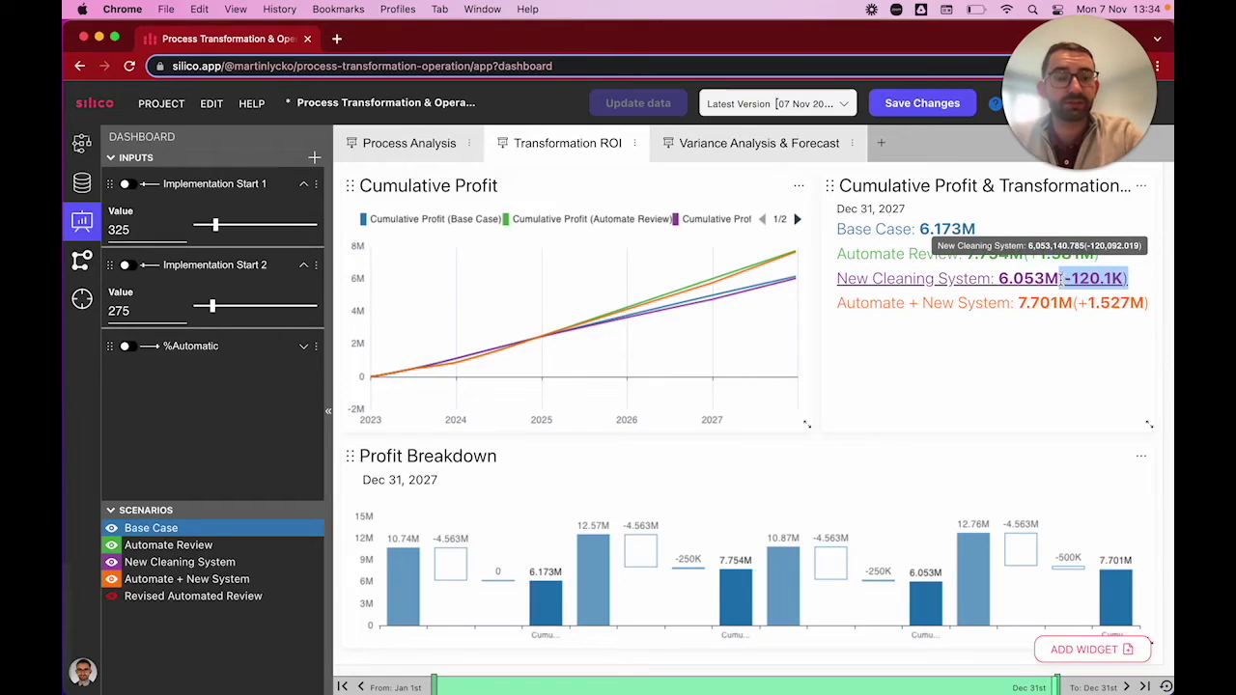
left_click_drag(1063, 280, 1058, 280)
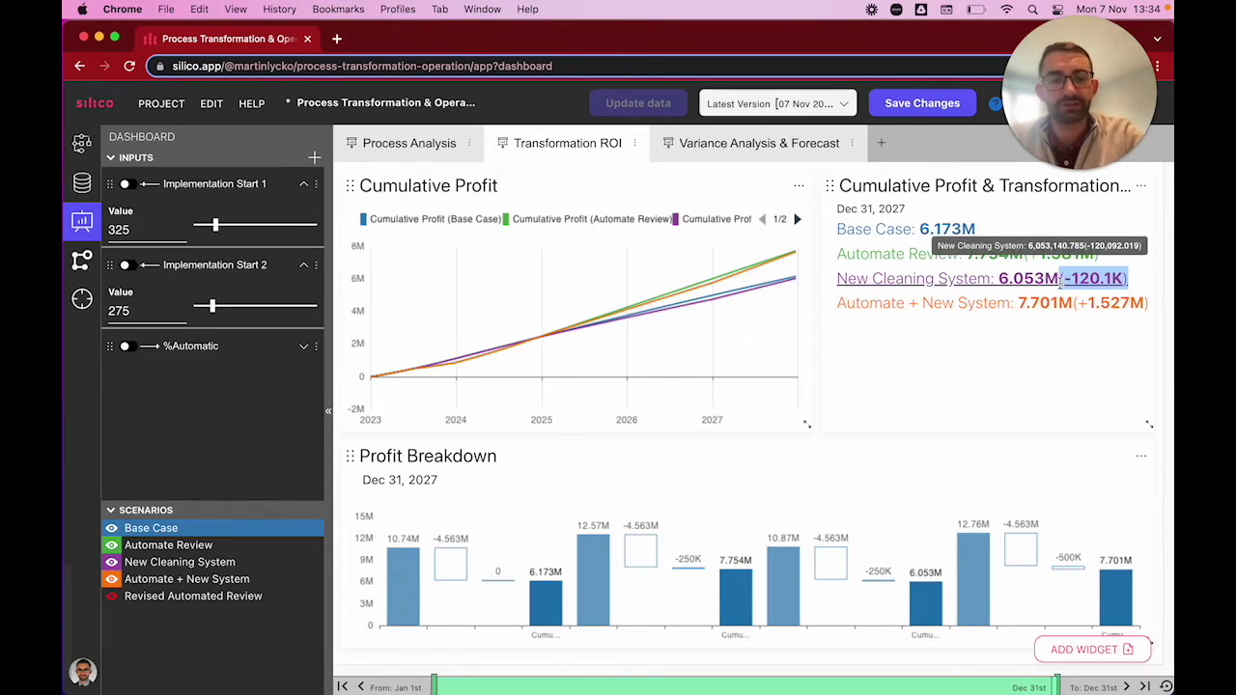
left_click(1001, 349)
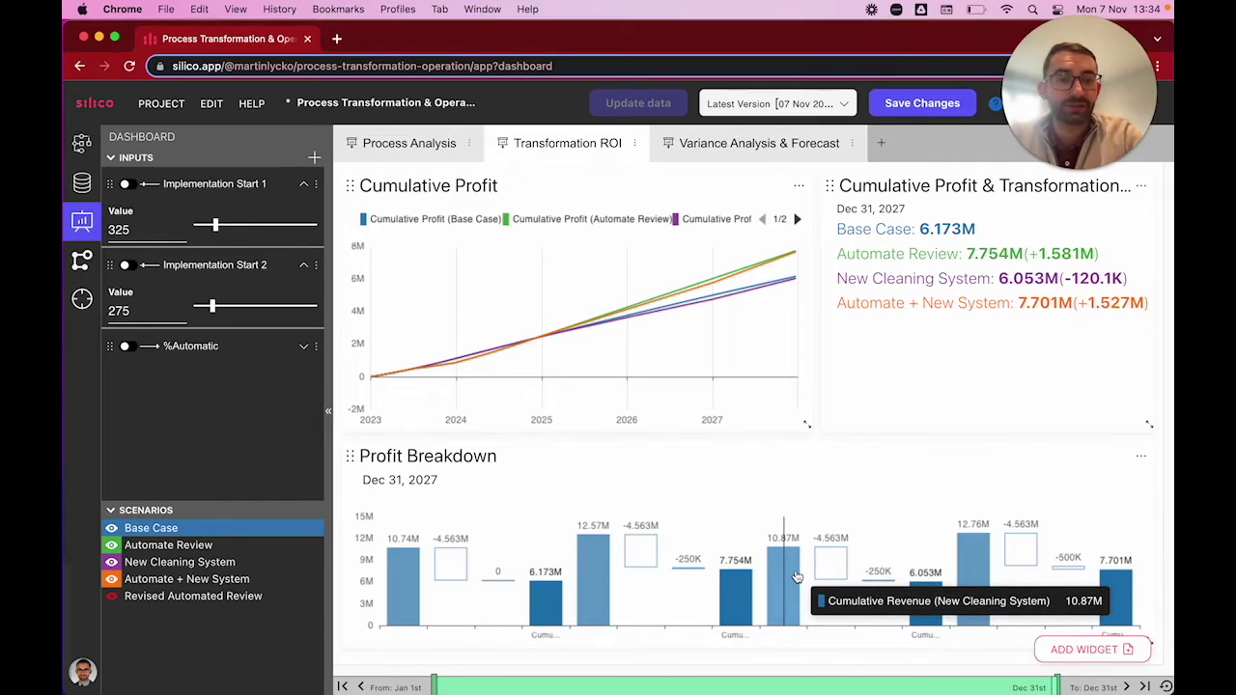
left_click(130, 185)
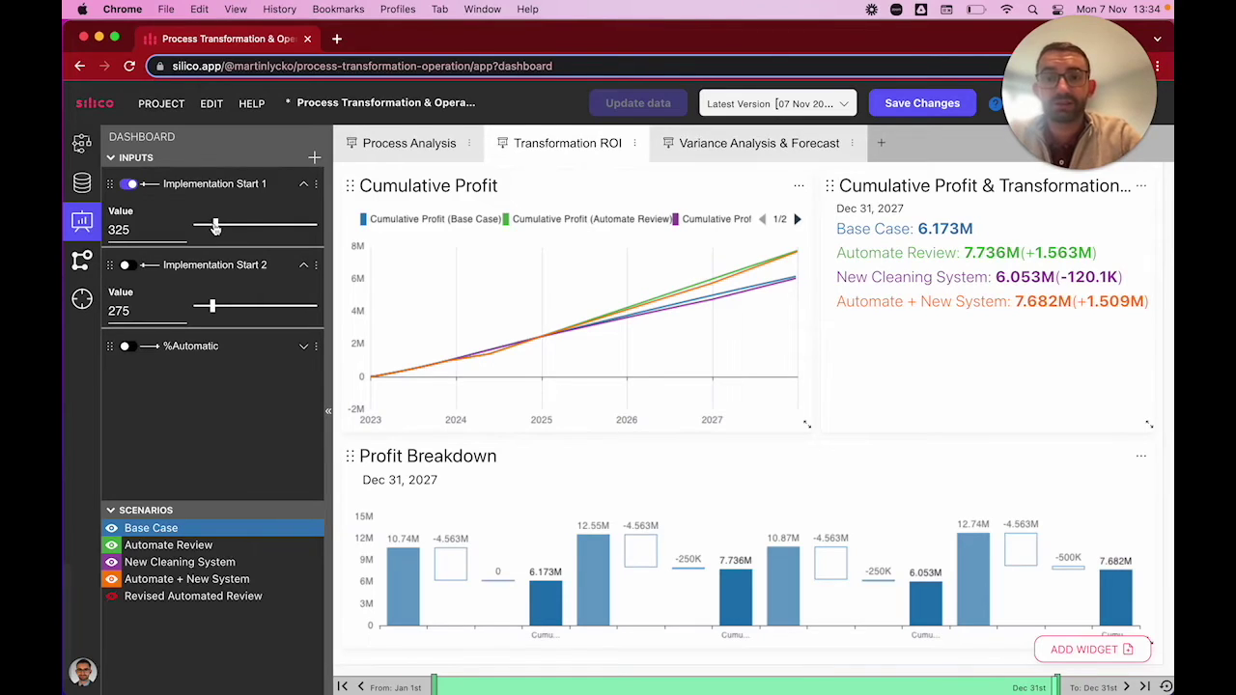
Step: Override Implementation Start 1 and lower Implementation Start 2 to 25
left_click_drag(215, 227, 218, 253)
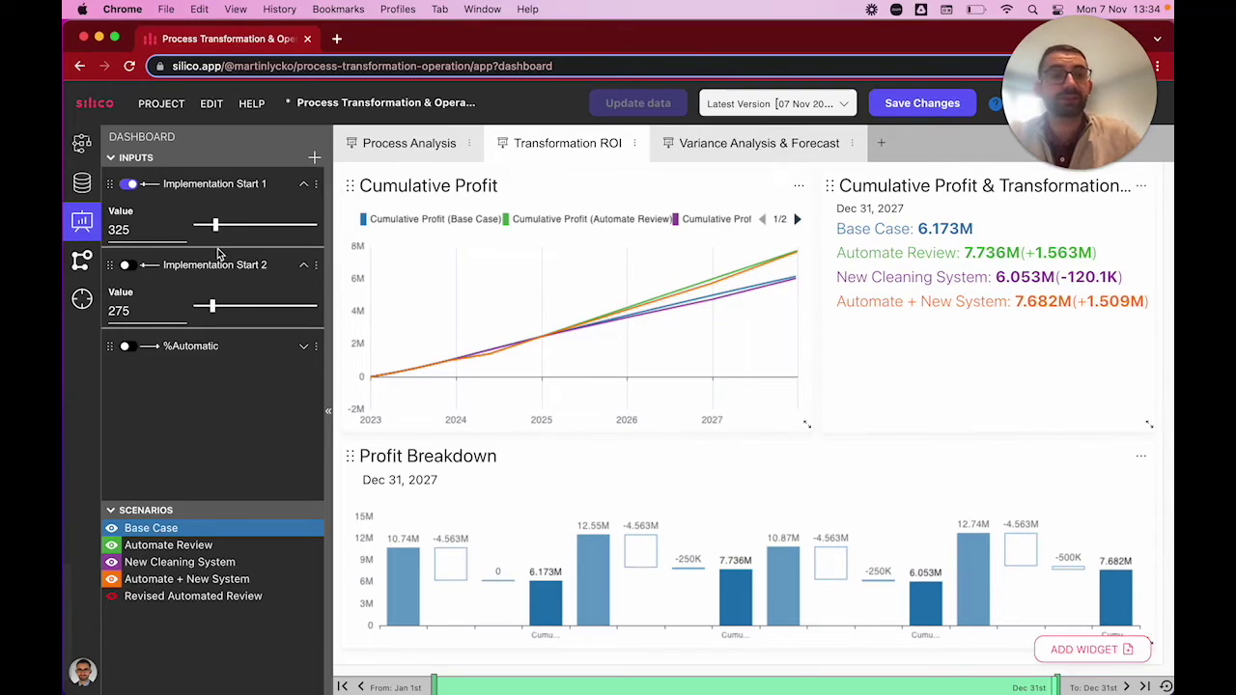
left_click(130, 265)
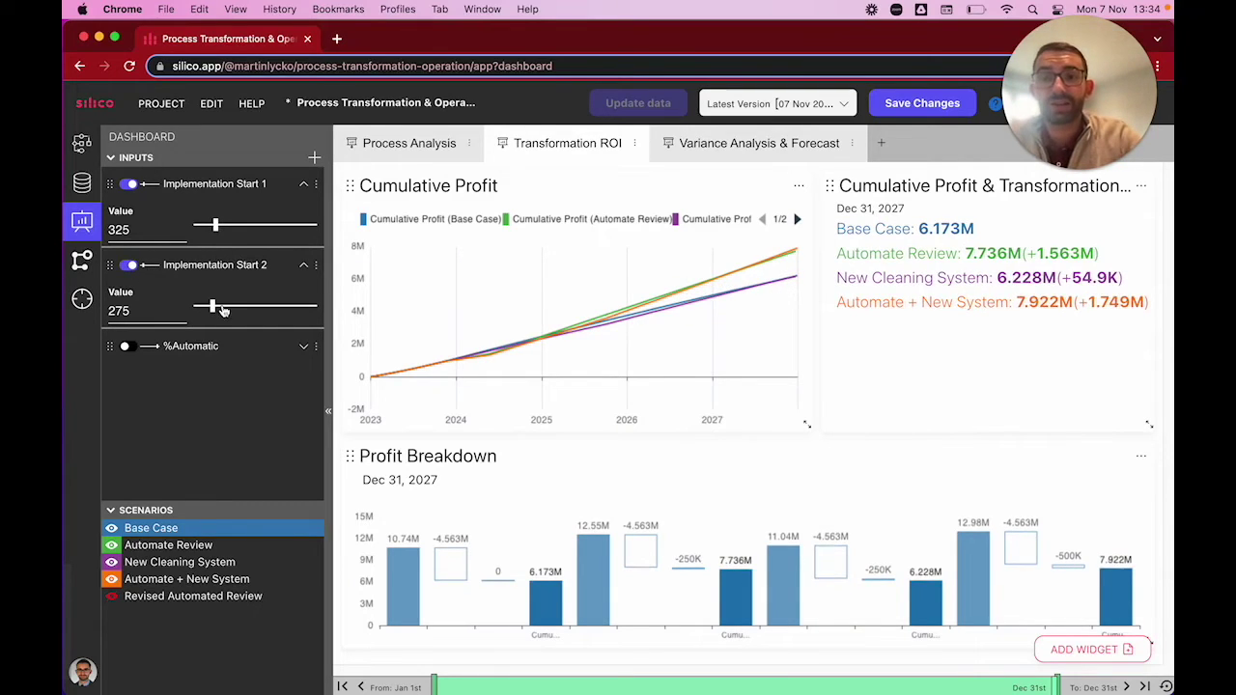
left_click_drag(216, 309, 179, 307)
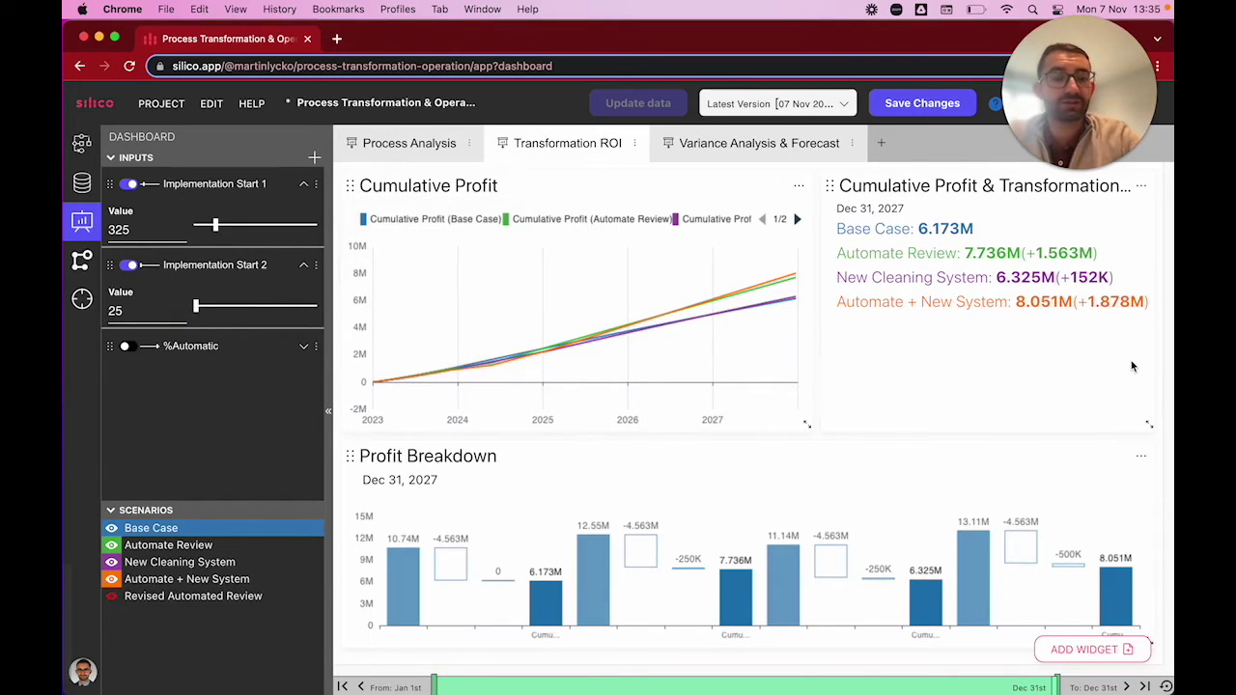
Step: Highlight Automate Review's 7.736M (+1.563M) figure and open the Variance Analysis & Forecast dashboard
mouse_move(1132, 280)
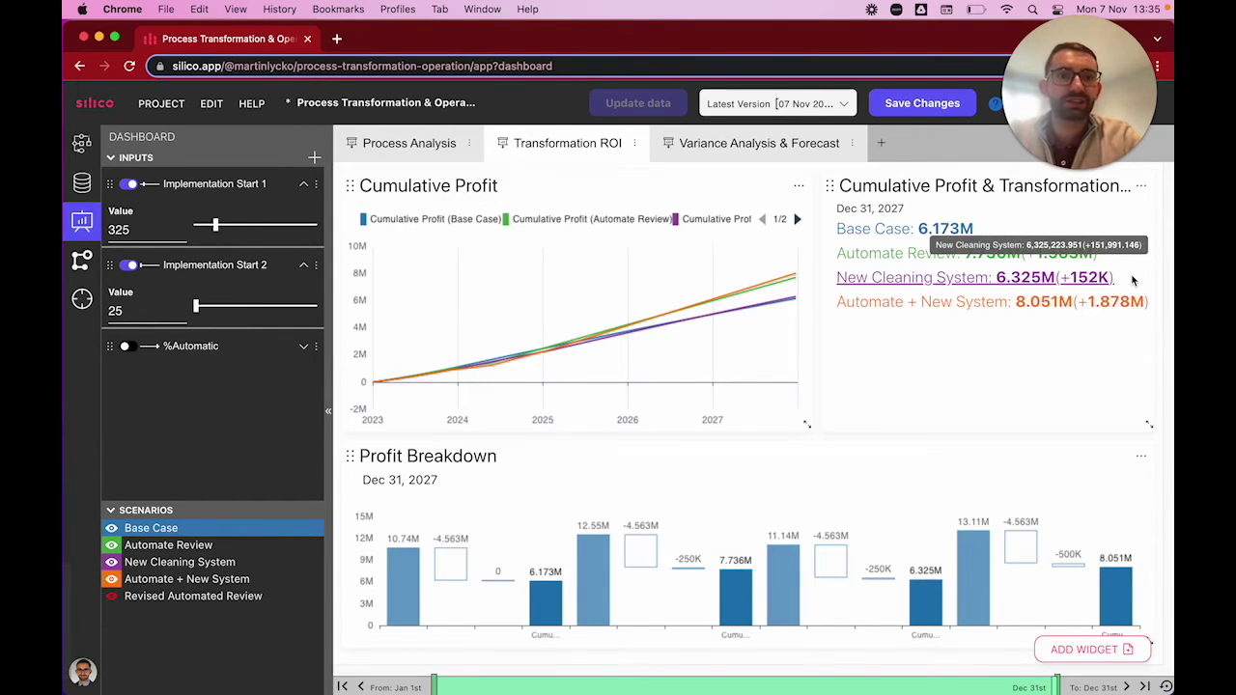
mouse_move(881, 578)
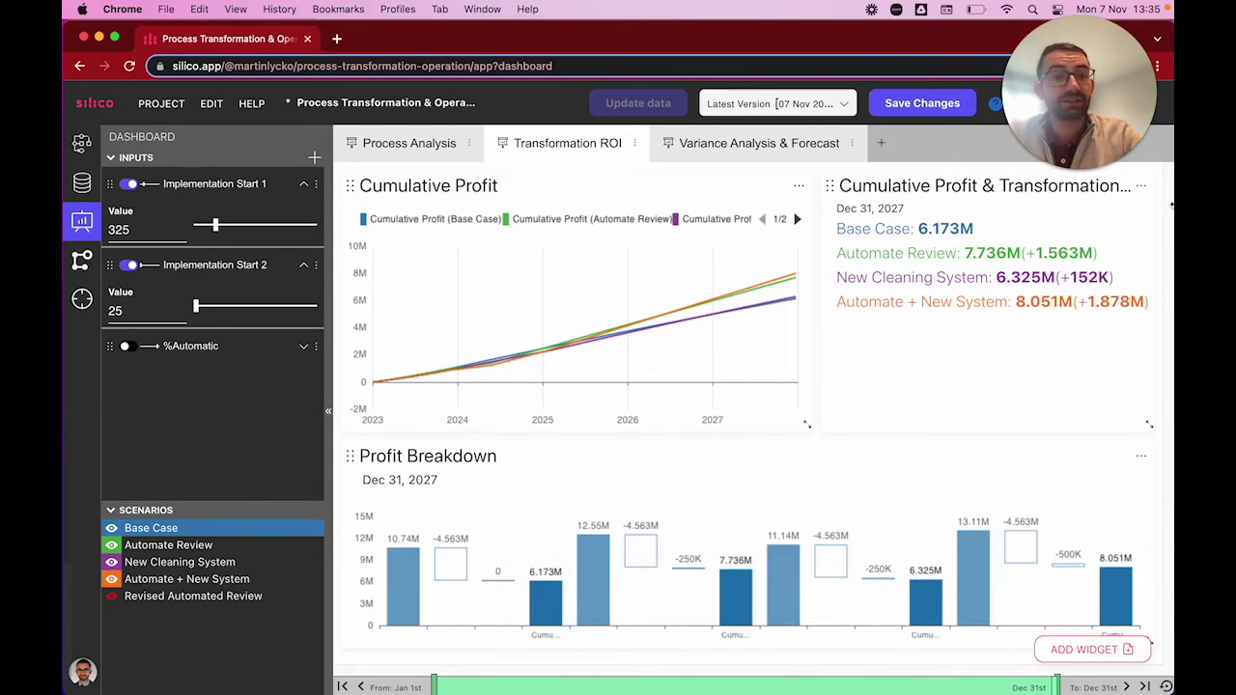
mouse_move(1096, 253)
left_click_drag(1060, 249, 966, 256)
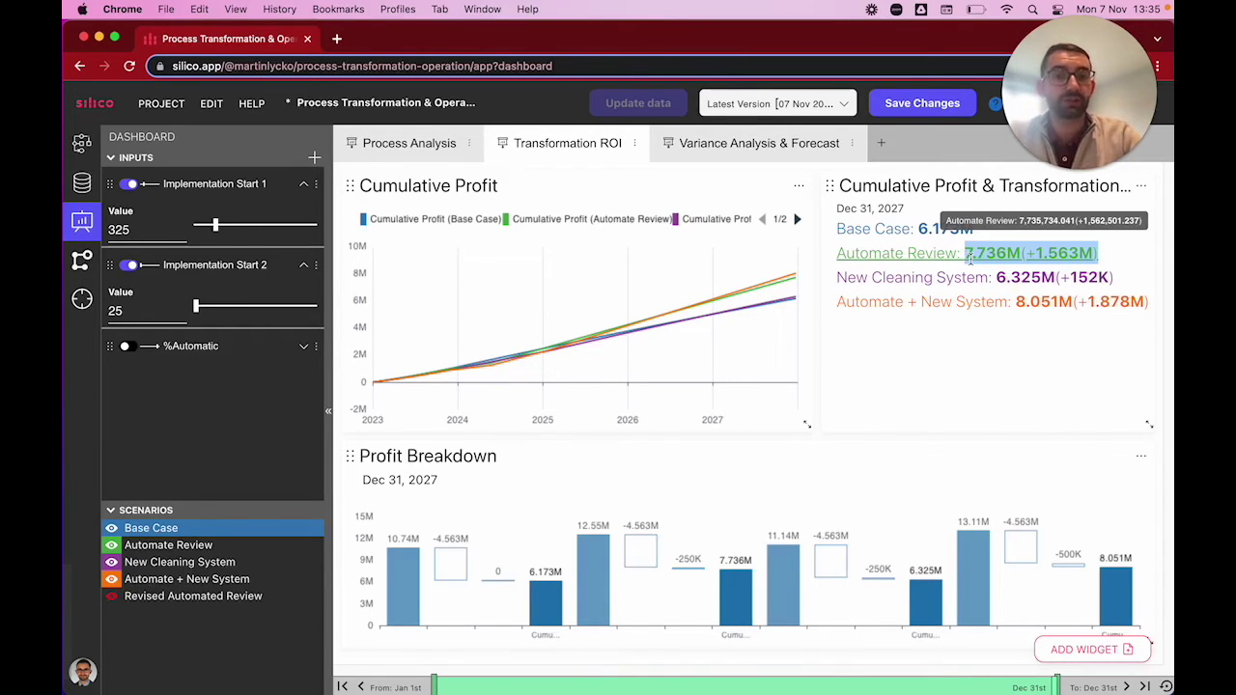
left_click(740, 145)
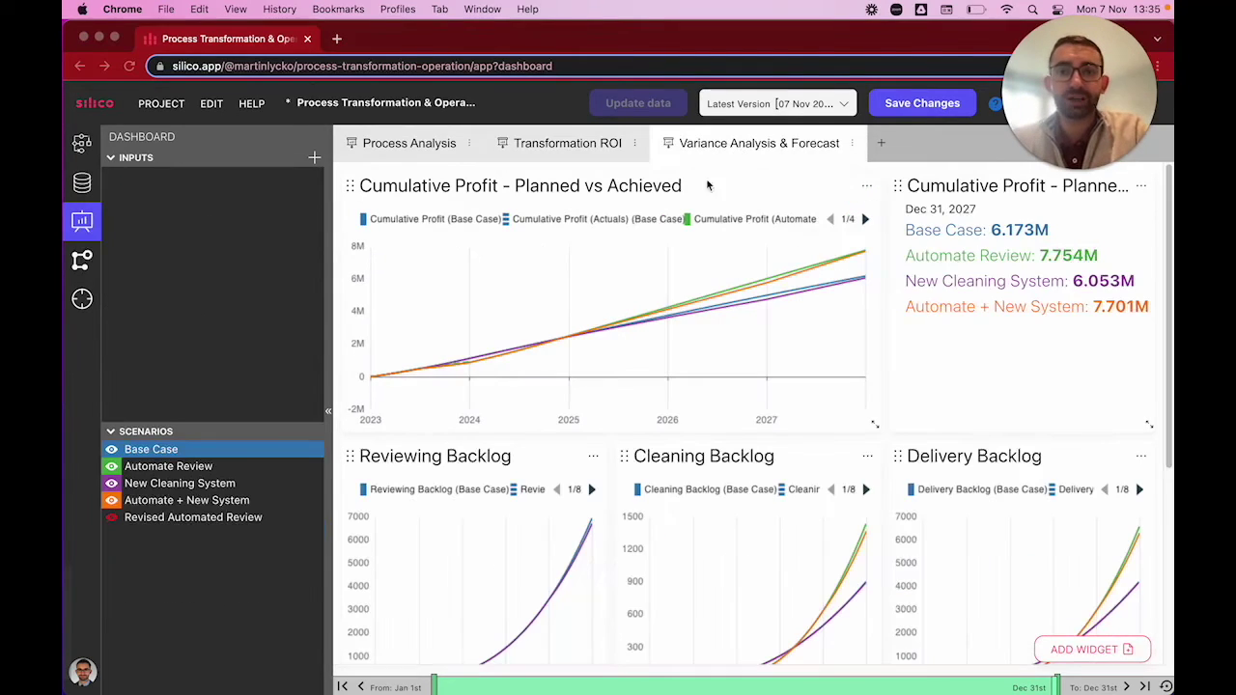
Step: Hide the other scenarios and view Automate Review on its own
left_click(113, 484)
left_click(113, 466)
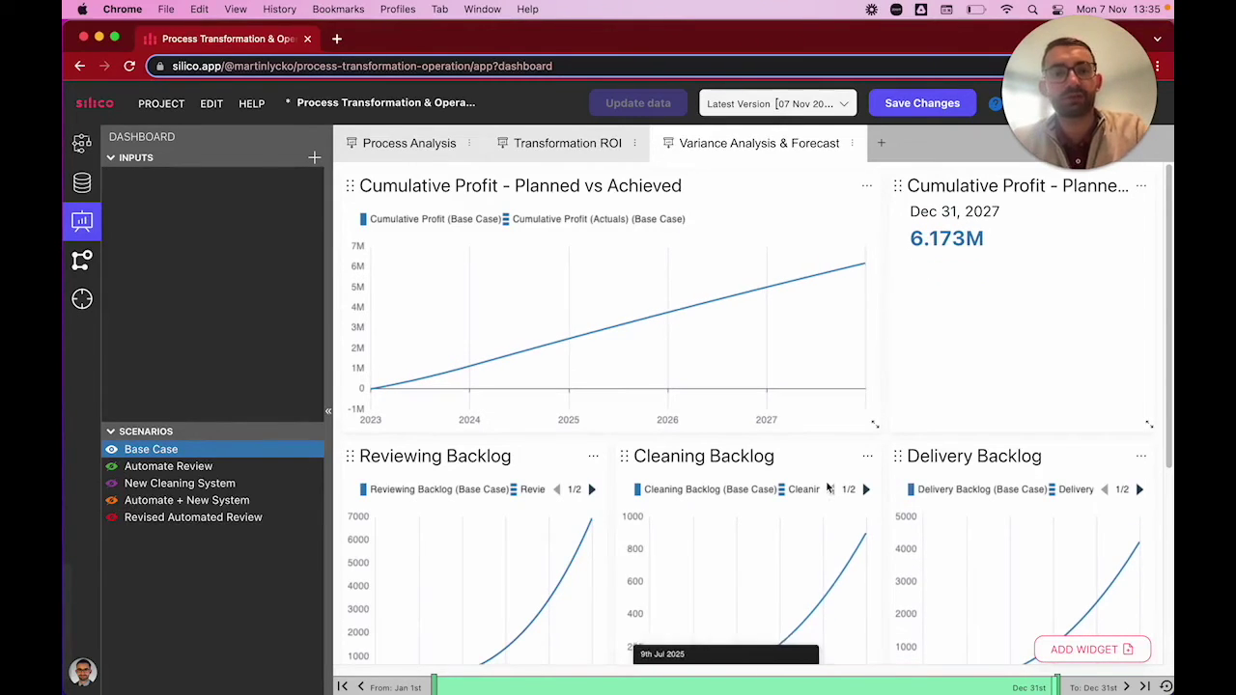
left_click(158, 467)
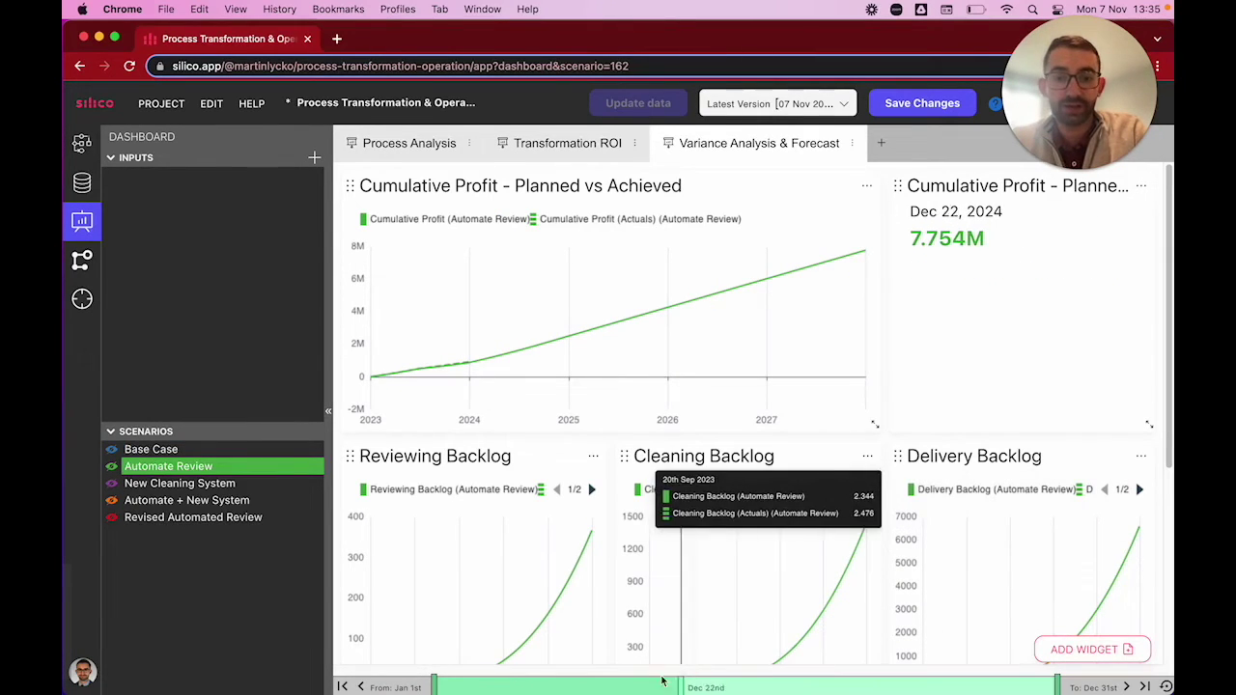
Step: Move the current-date marker back to Jan 1, 2024, showing 871K cumulative profit
left_click(612, 686)
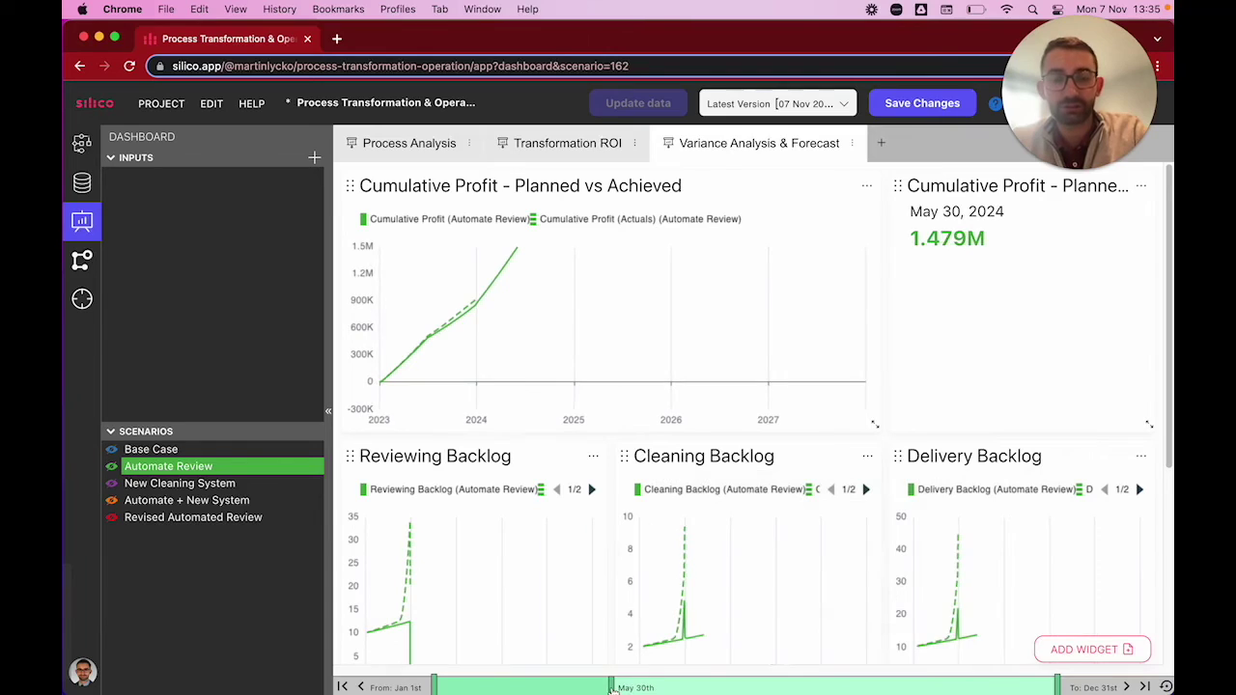
left_click(591, 686)
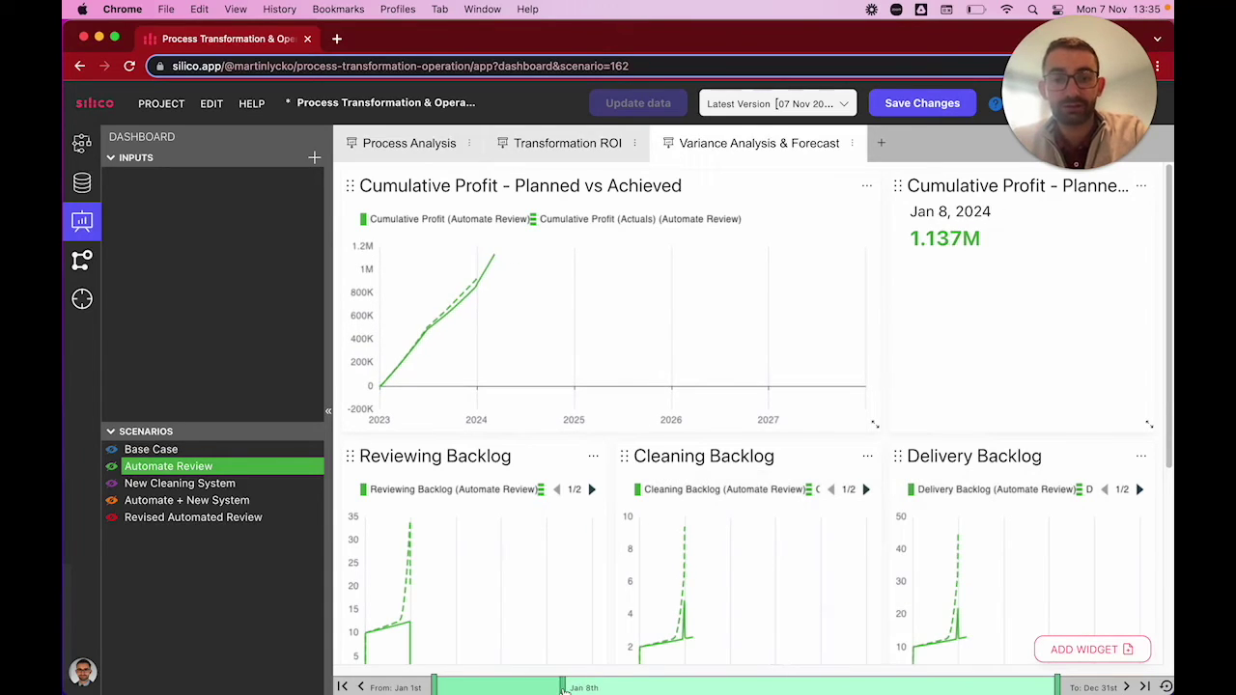
left_click(560, 688)
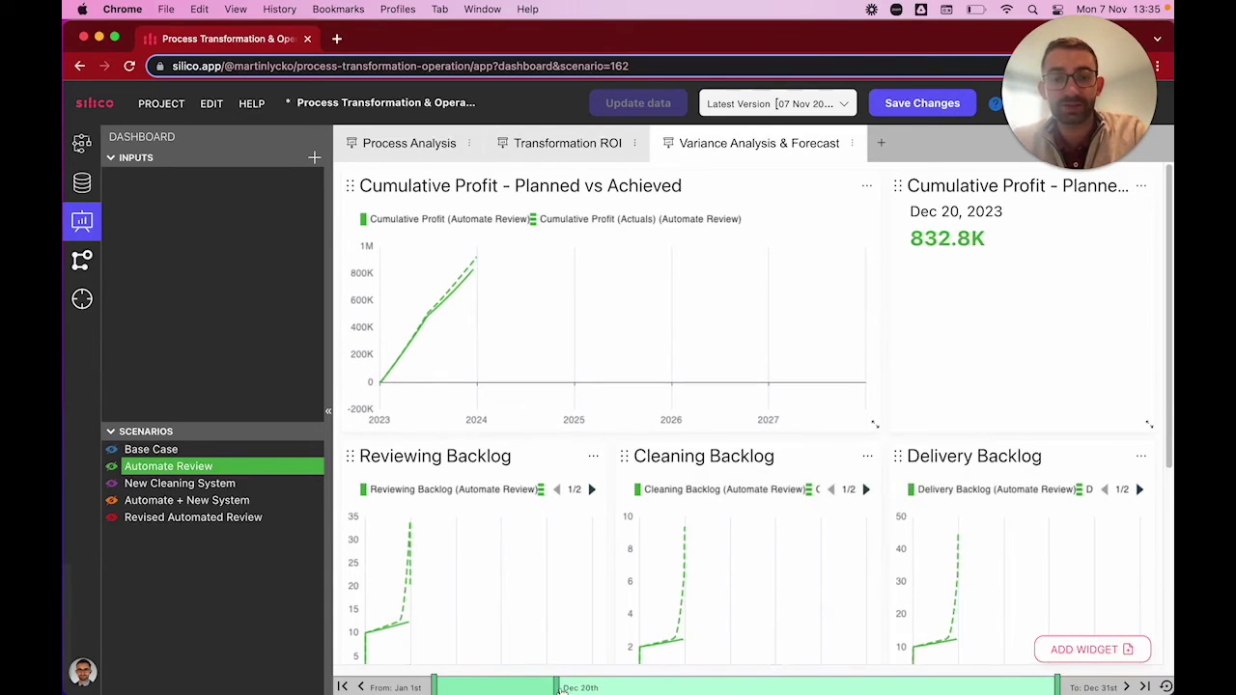
left_click(561, 687)
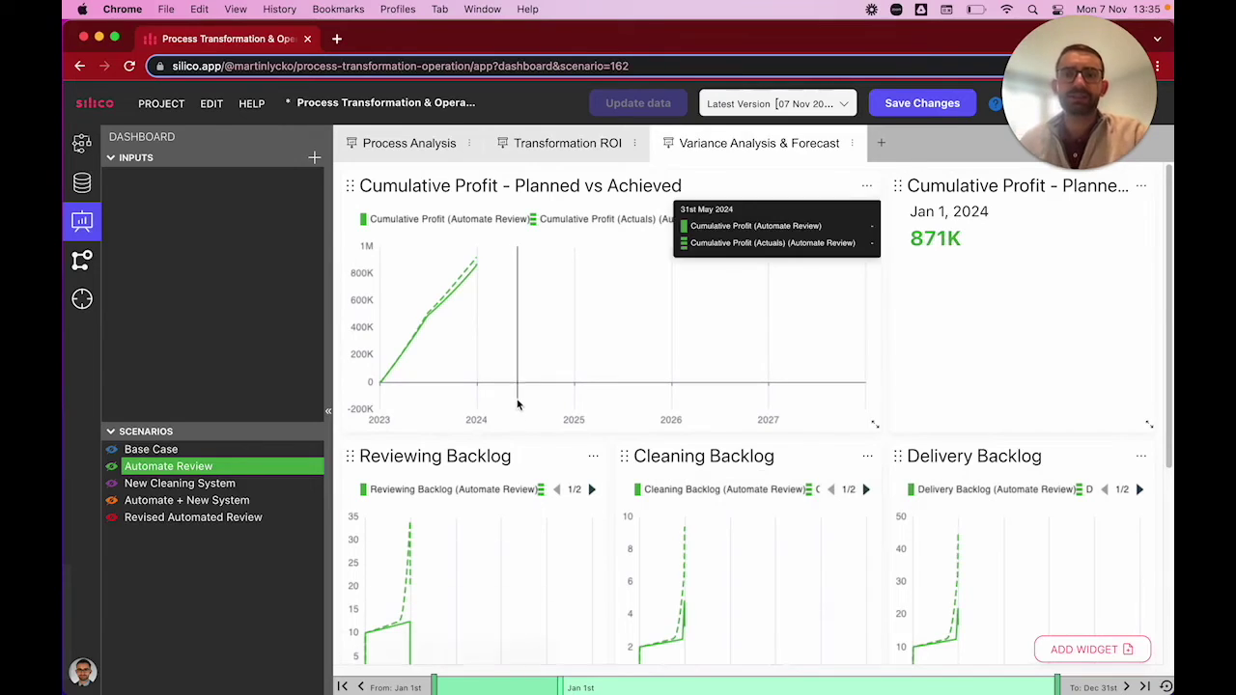
mouse_move(470, 297)
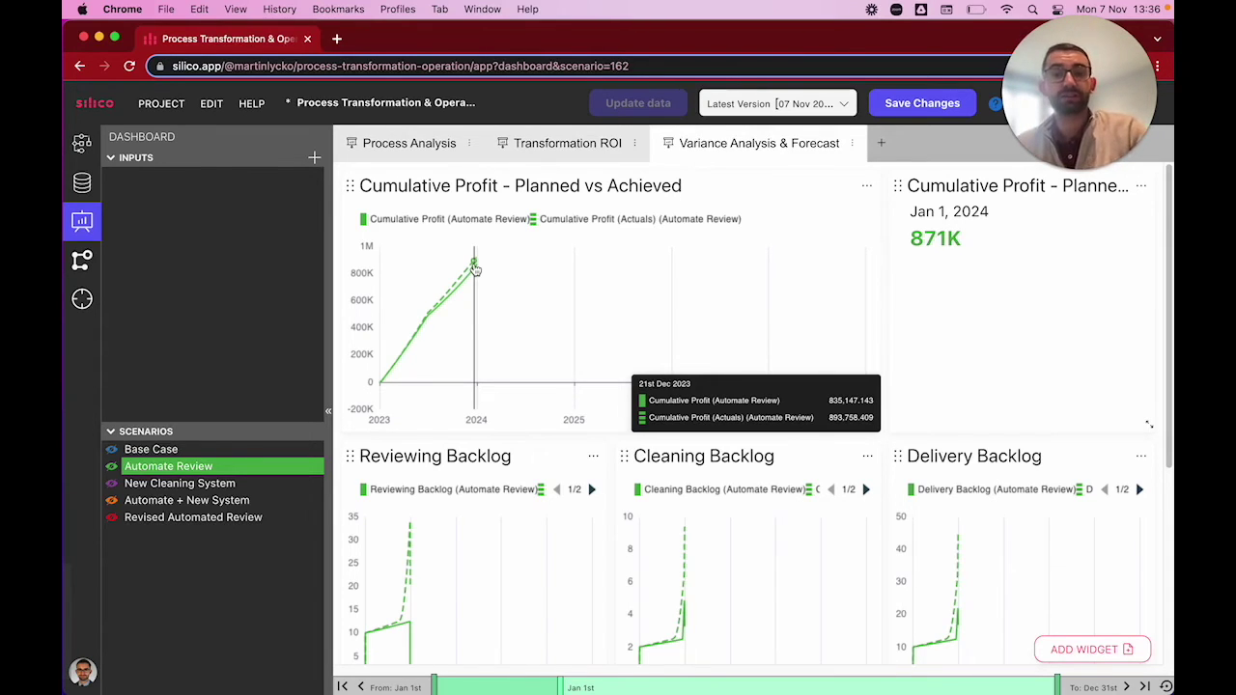
Step: Review the backlog, Order Rate and Automatically Processed Orders charts
scroll(541, 434, "down", 3)
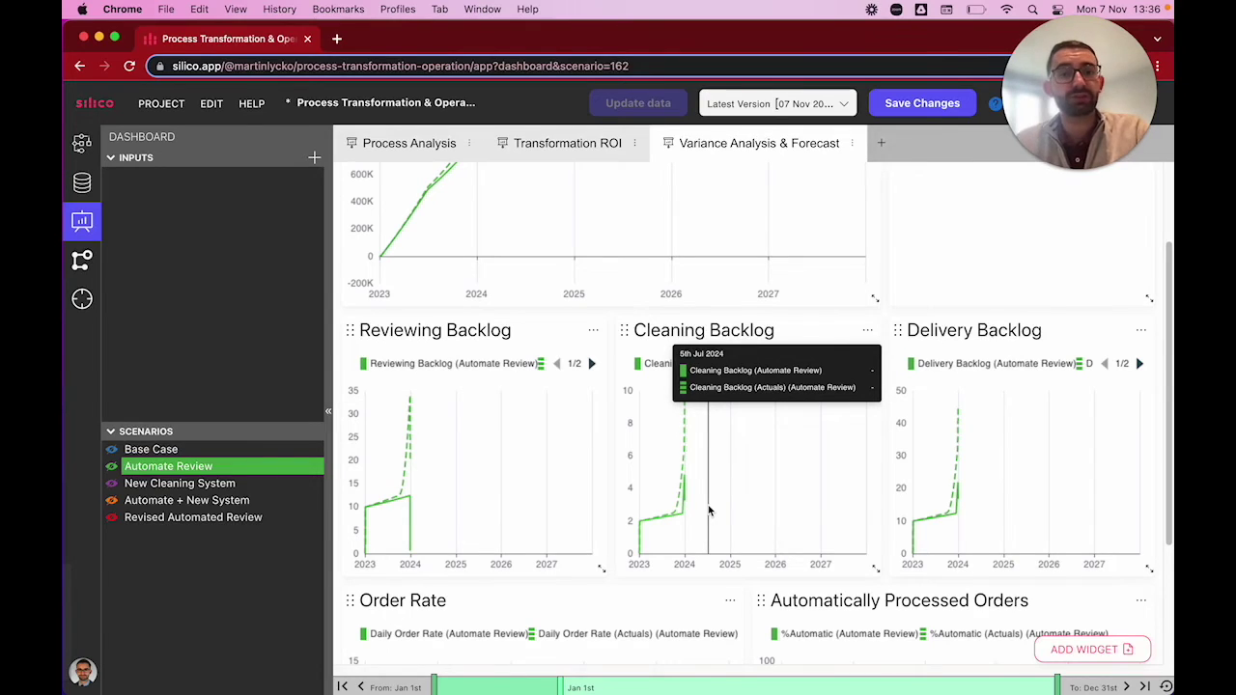
scroll(709, 511, "down", 3)
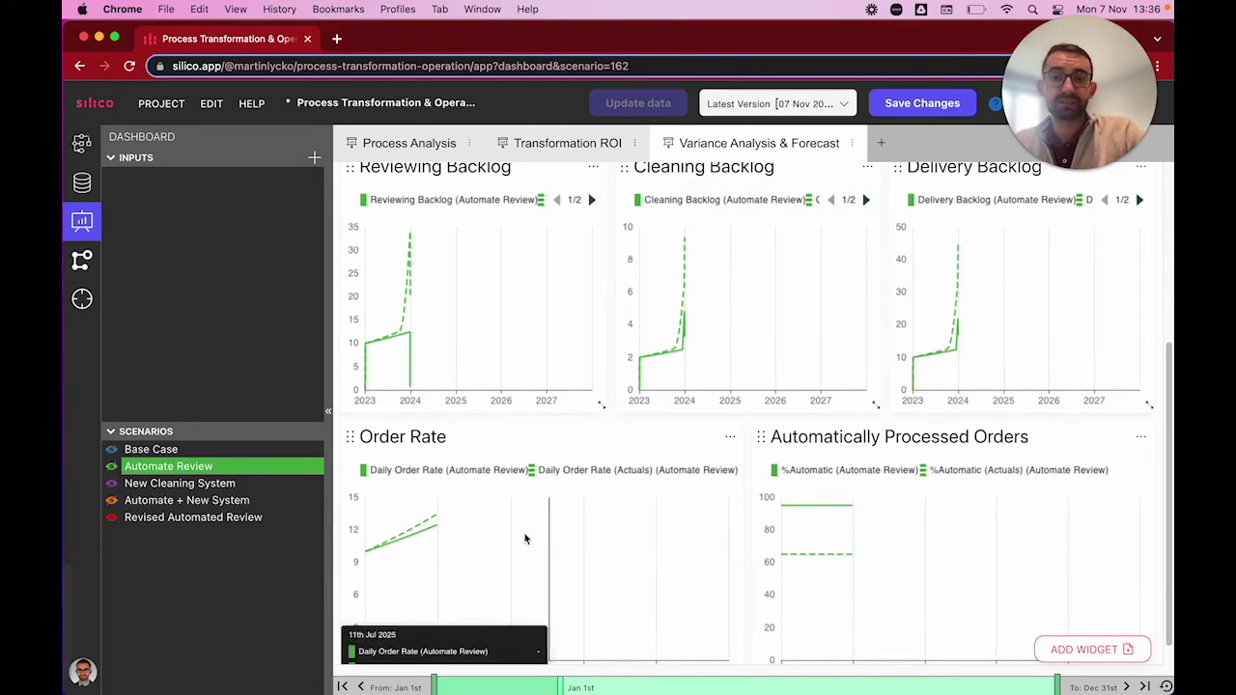
mouse_move(425, 538)
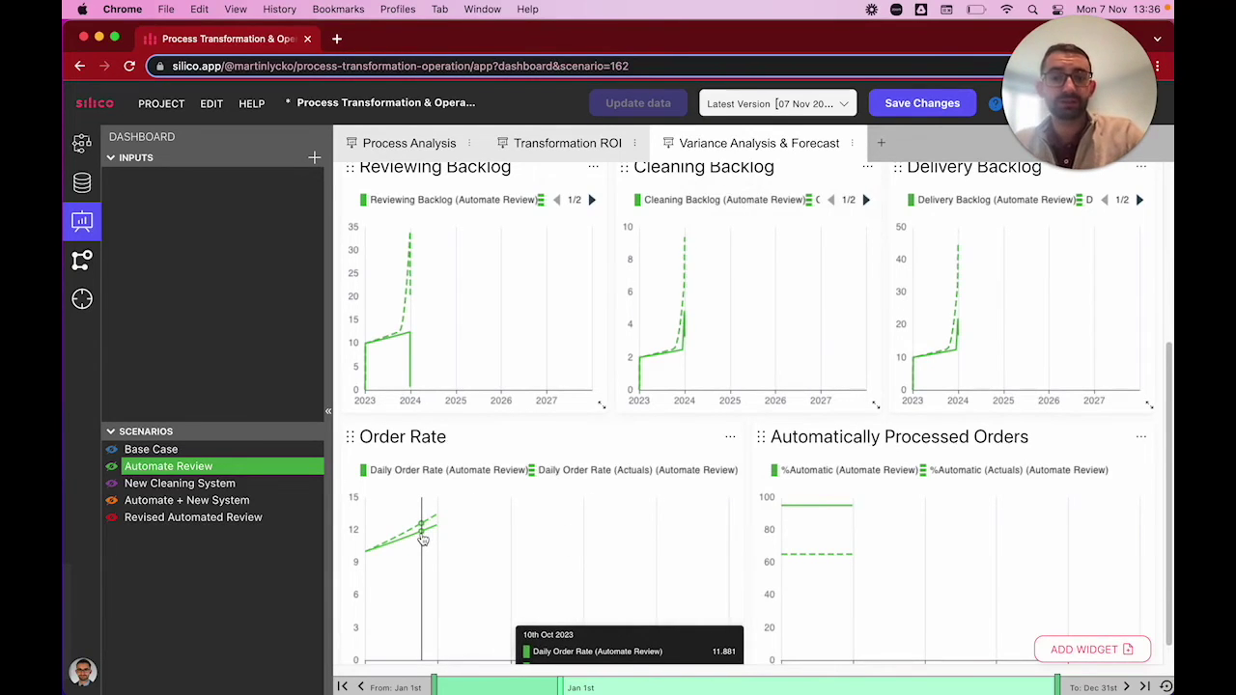
scroll(423, 539, "up", 5)
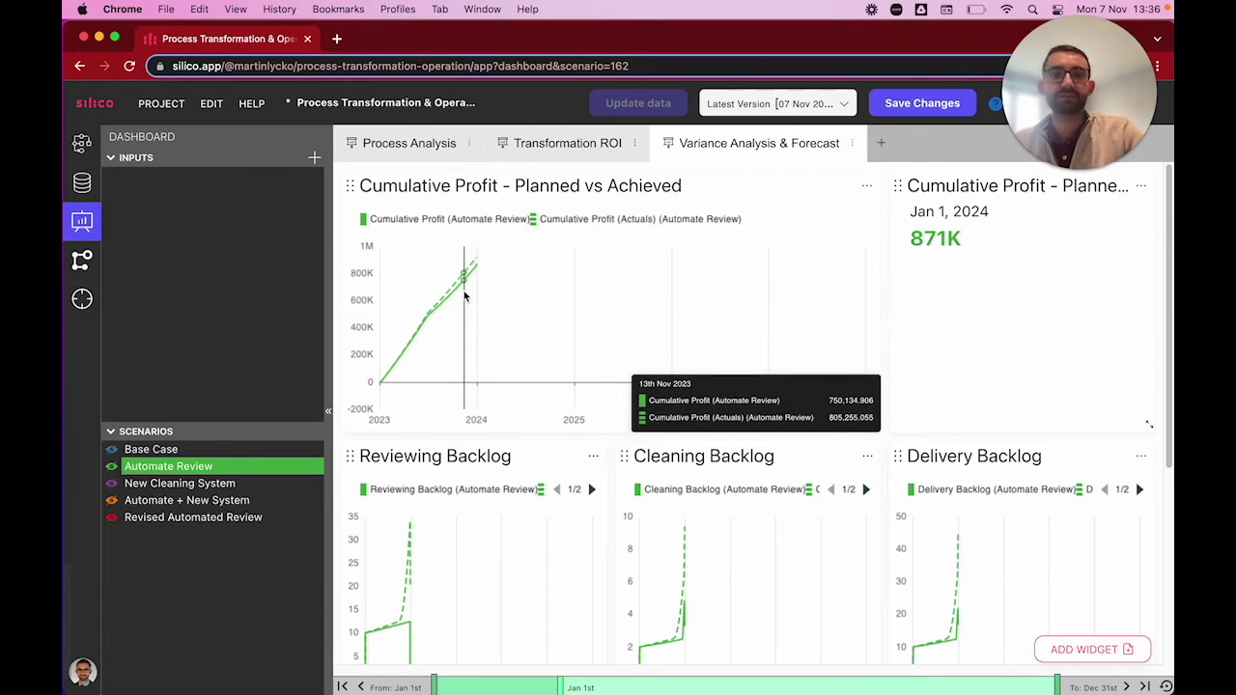
scroll(465, 296, "down", 5)
mouse_move(820, 539)
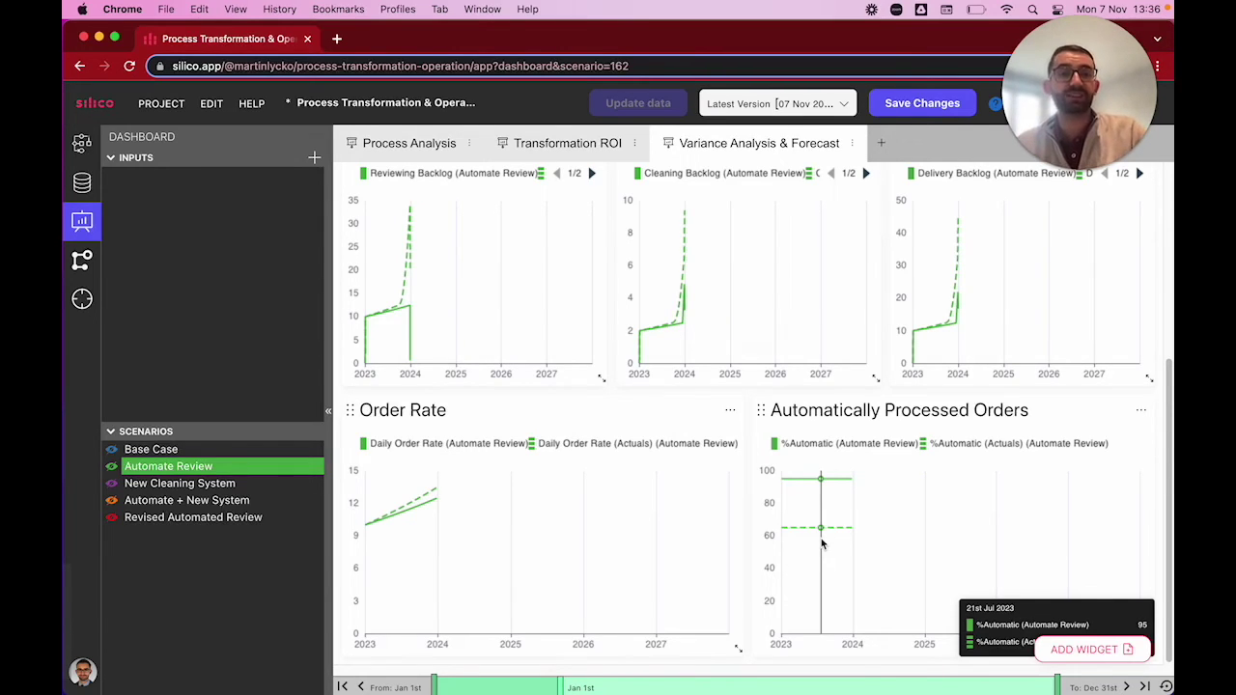
Step: Show Revised Automated Review alongside Automate Review, at 927.8K versus 871K on Jan 1, 2024
scroll(822, 545, "up", 5)
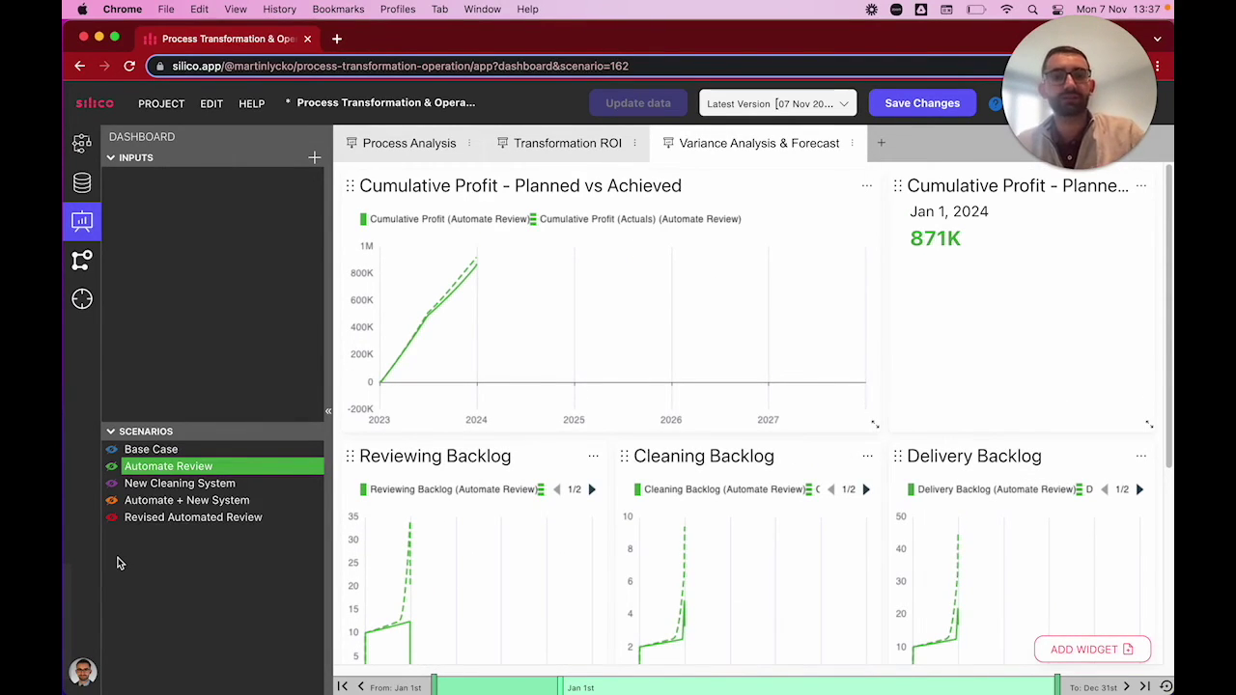
scroll(420, 612, "down", 5)
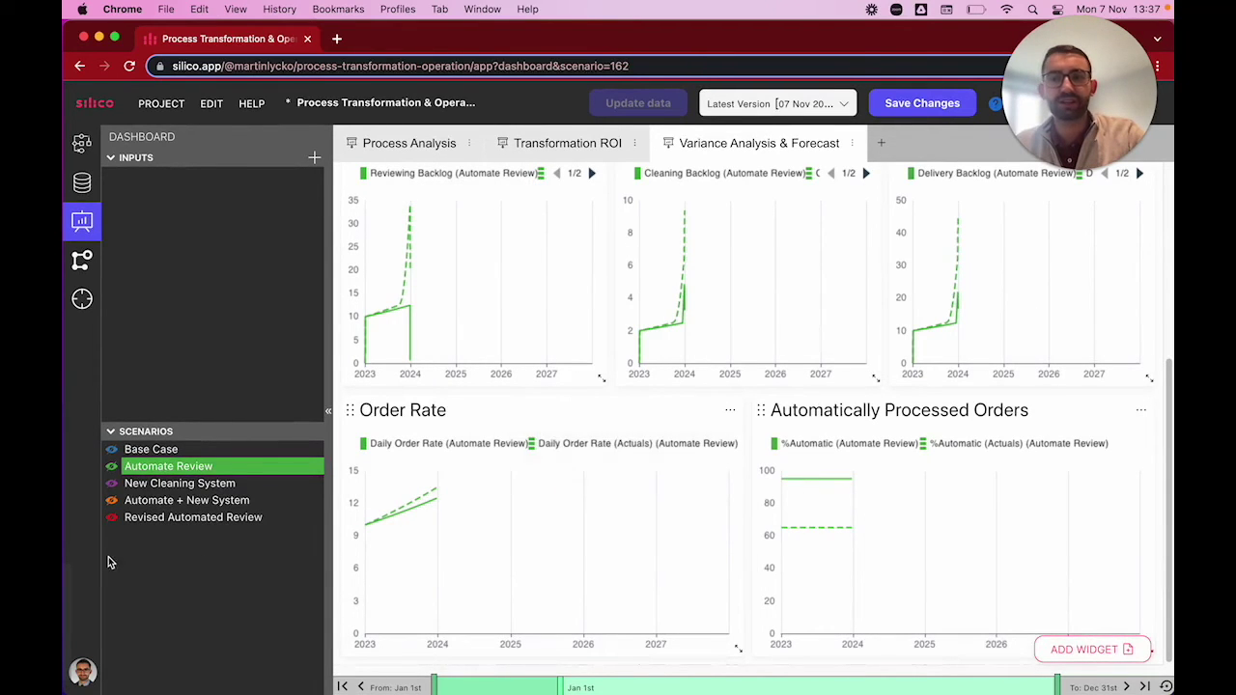
left_click(111, 518)
scroll(759, 362, "up", 5)
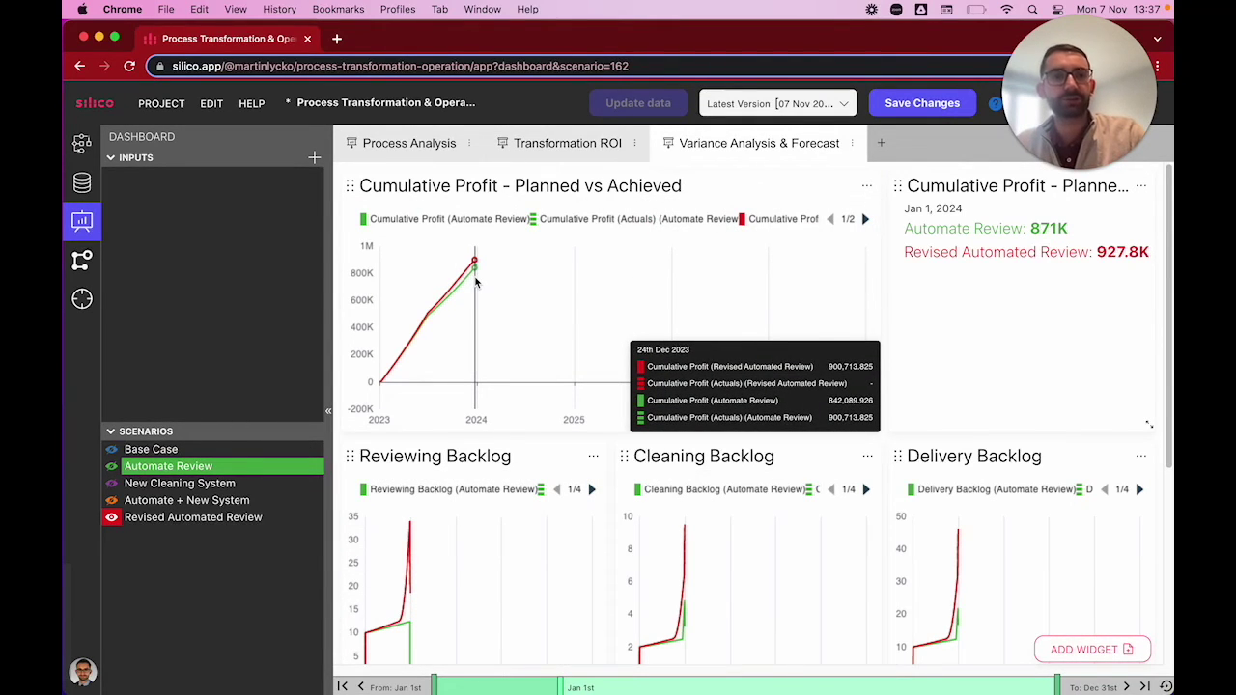
Step: Extend the current date to Dec 31, 2027, comparing Revised Automated Review's 7.282M with Automate Review's 7.754M
left_click_drag(561, 688, 1056, 687)
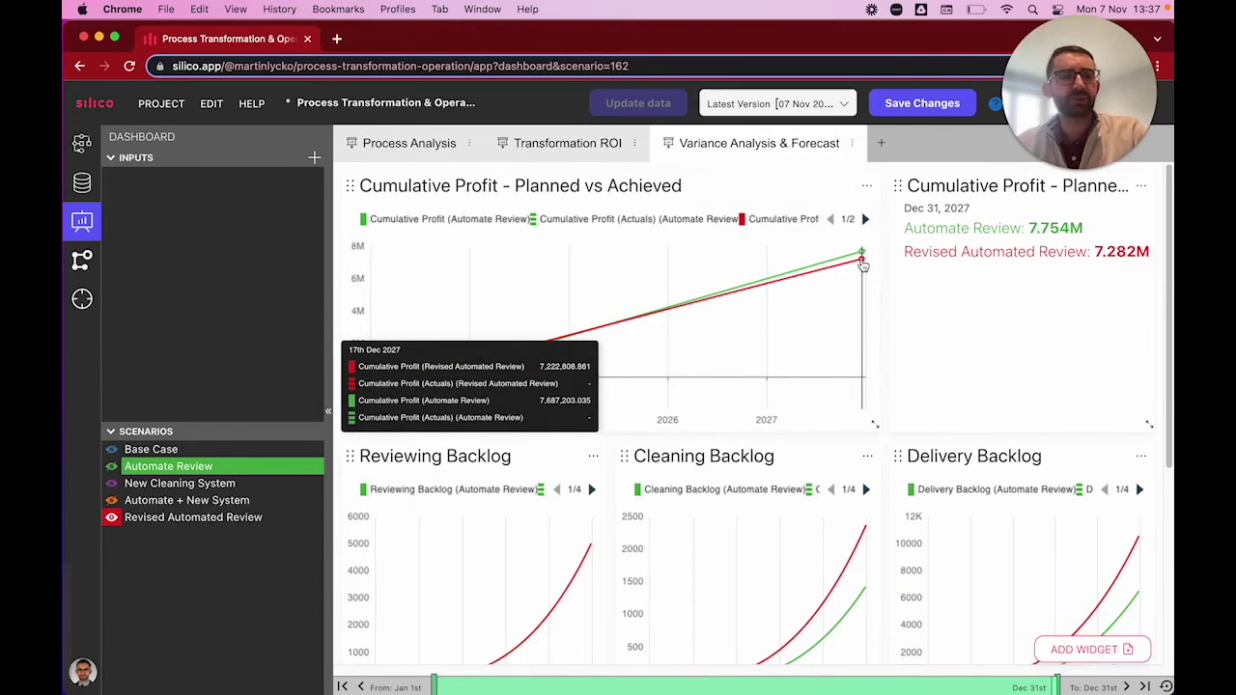
scroll(862, 270, "down", 5)
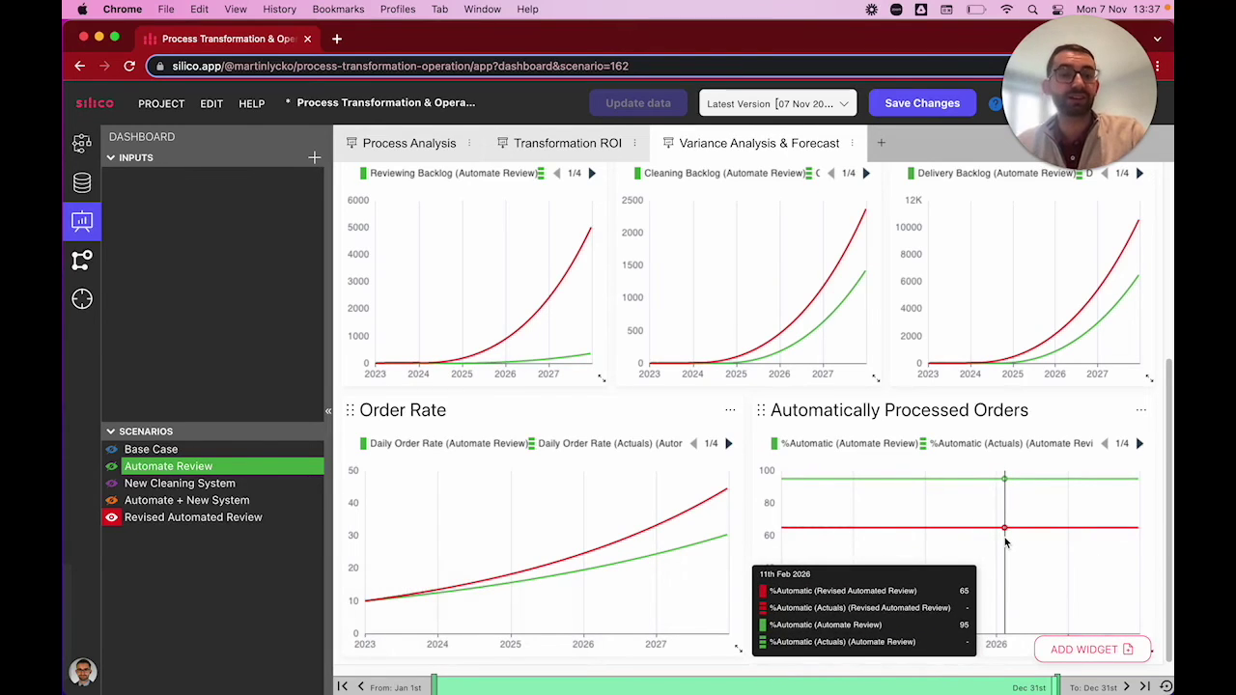
scroll(1005, 537, "up", 5)
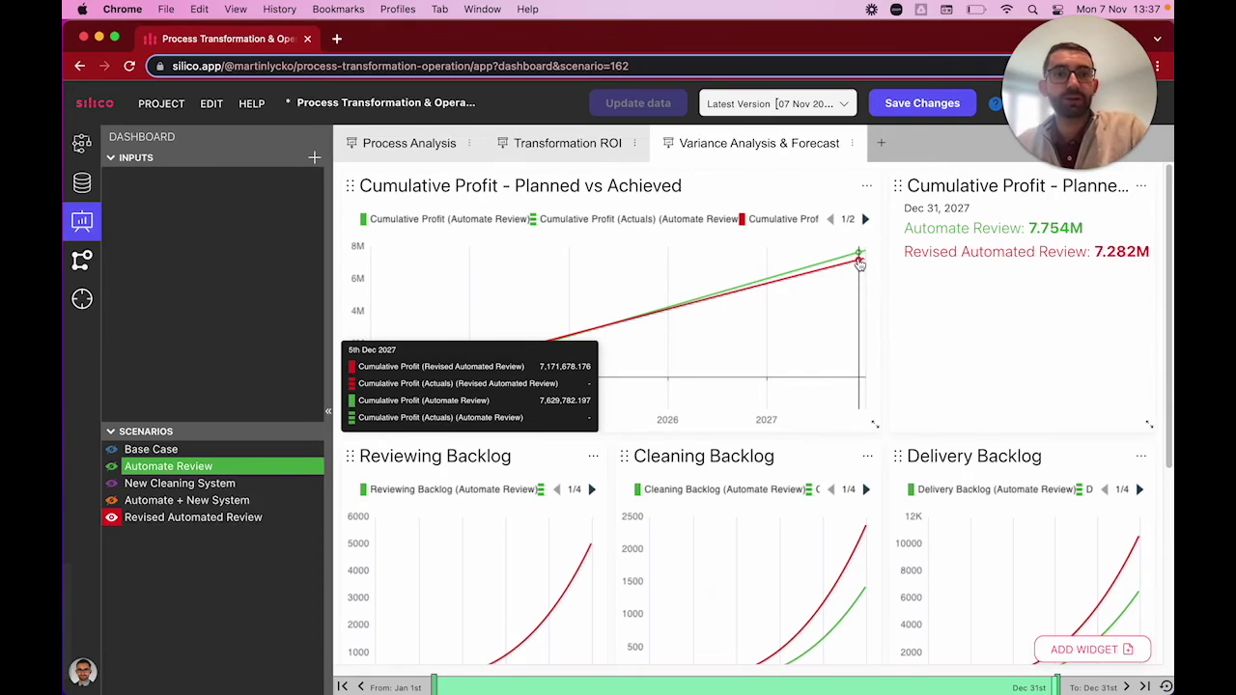
Step: Plot the Base Case series too, reaching 6.173M cumulative profit by Dec 31, 2027
left_click(112, 449)
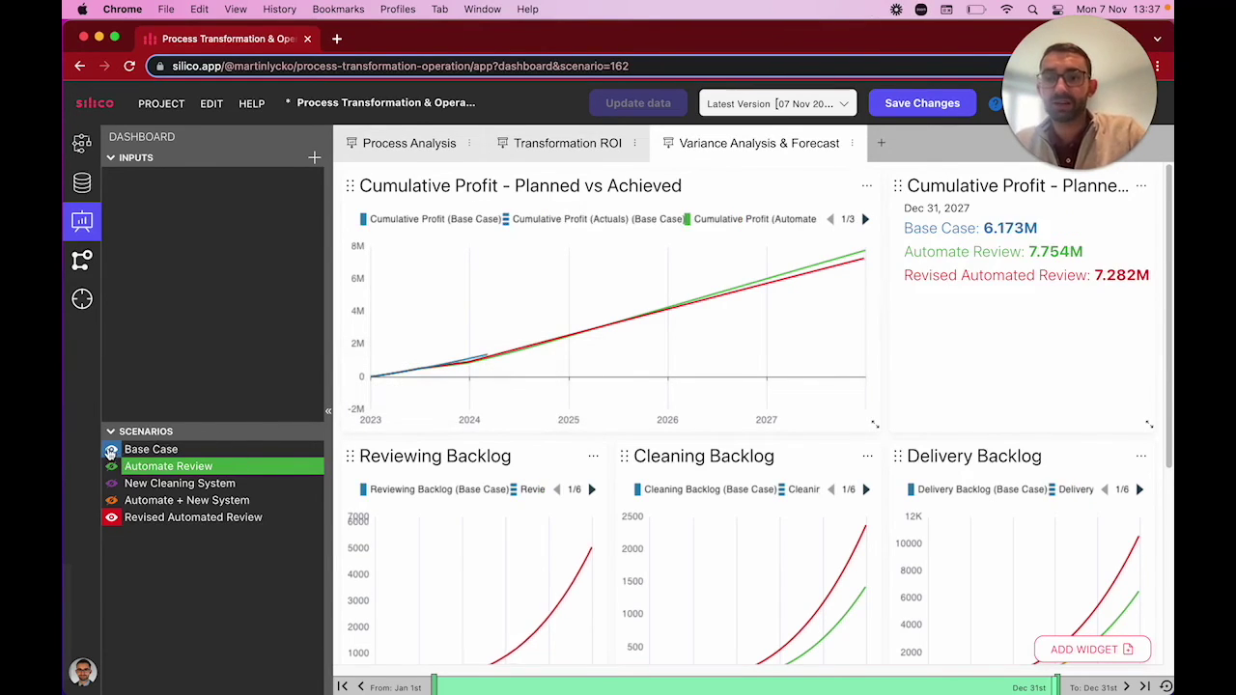